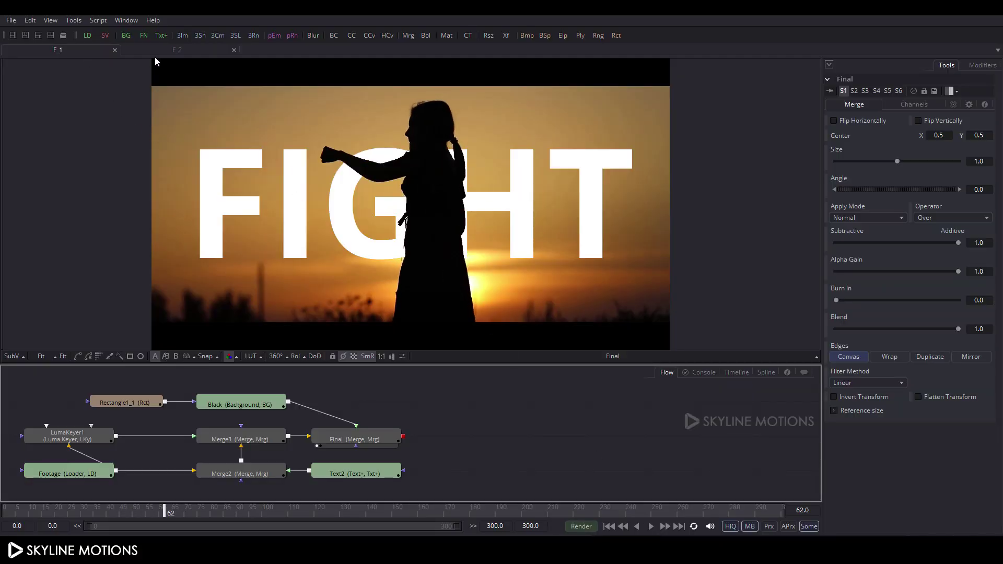
# Step: Compare the finished FIGHT and AMAZING example compositions
pyautogui.click(177, 50)
pyautogui.click(58, 50)
pyautogui.click(185, 51)
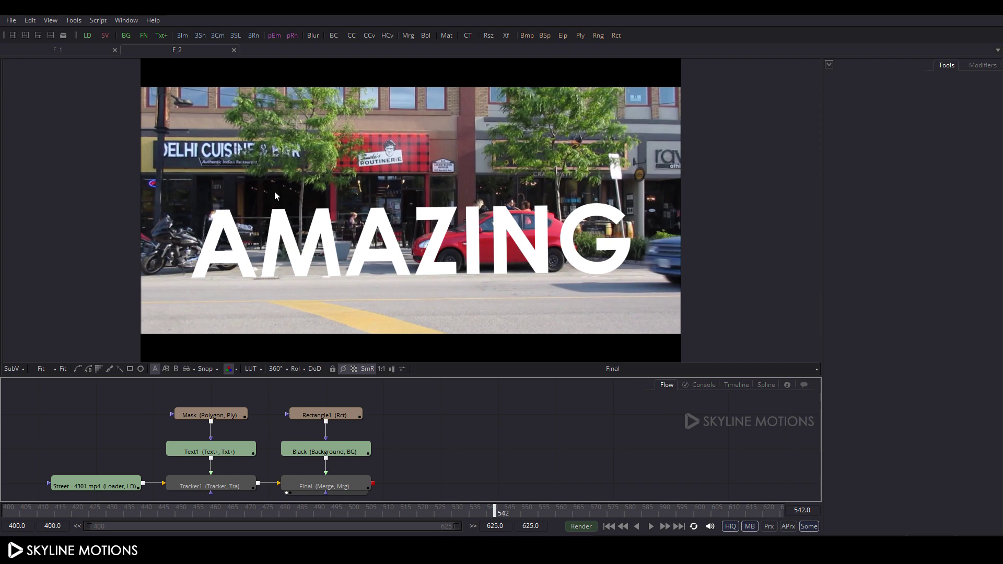
pyautogui.click(69, 51)
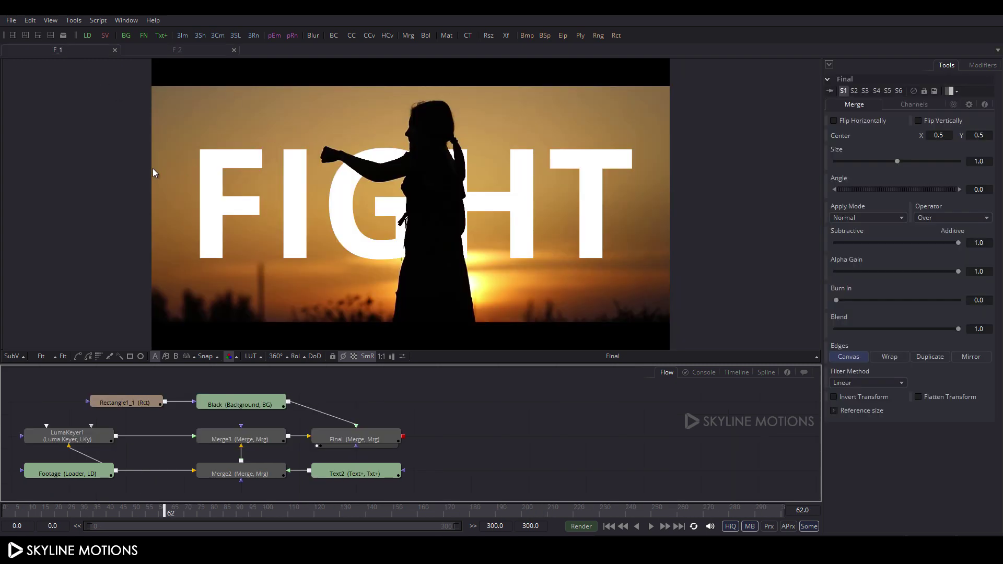
# Step: Create a new composition and close the F_1 and F_2 compositions
pyautogui.click(11, 20)
pyautogui.click(18, 41)
pyautogui.click(233, 50)
pyautogui.click(114, 50)
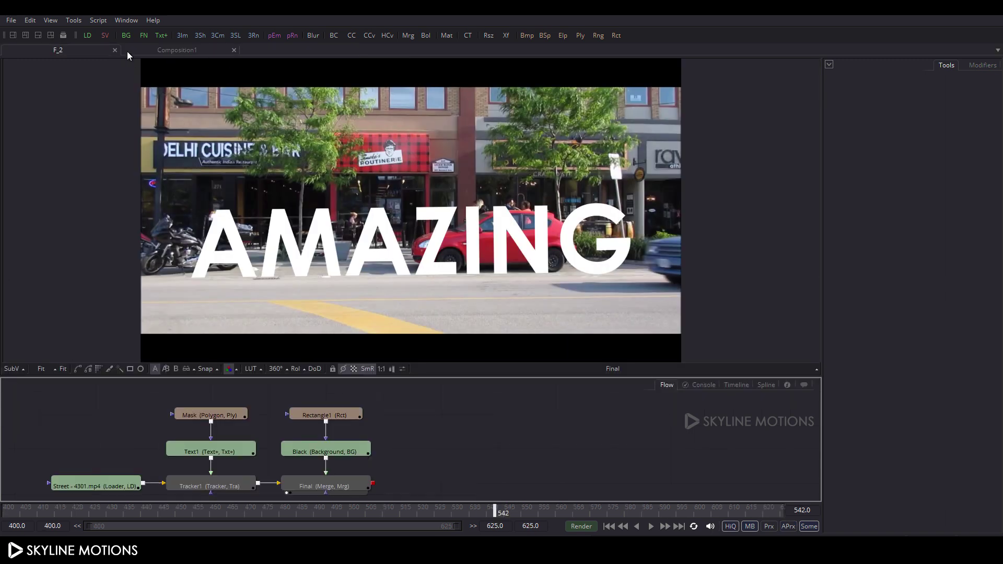
pyautogui.click(115, 50)
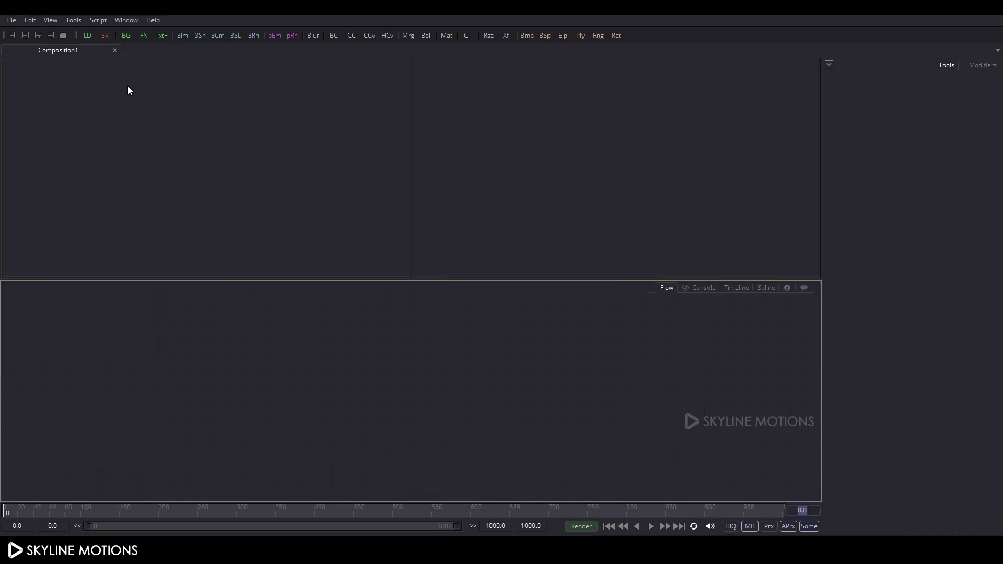
# Step: Save the new composition's frame format preferences as HDTV 1080, 1920 x 1080 pixels at 30 frames/sec
pyautogui.click(10, 20)
pyautogui.click(41, 201)
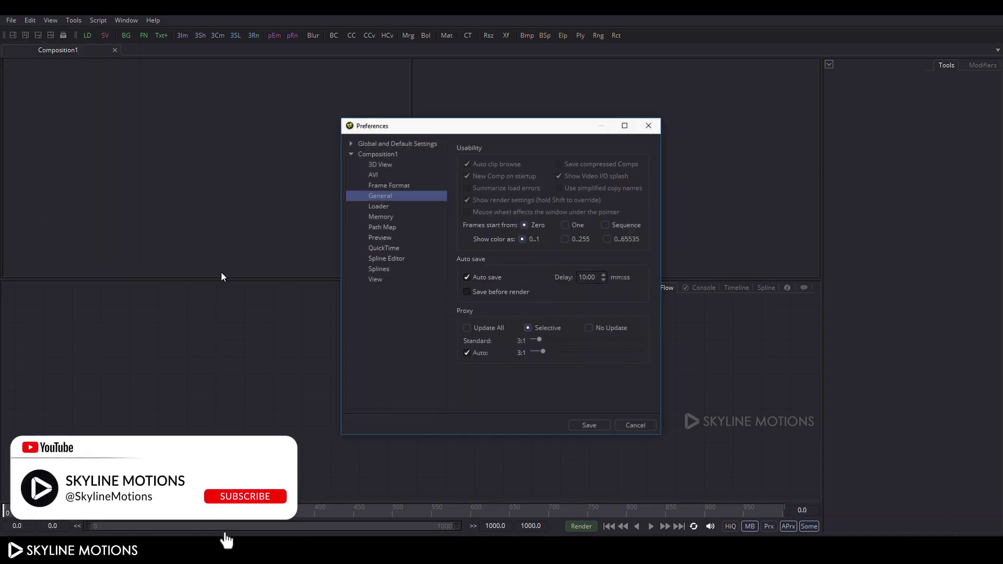
pyautogui.click(386, 186)
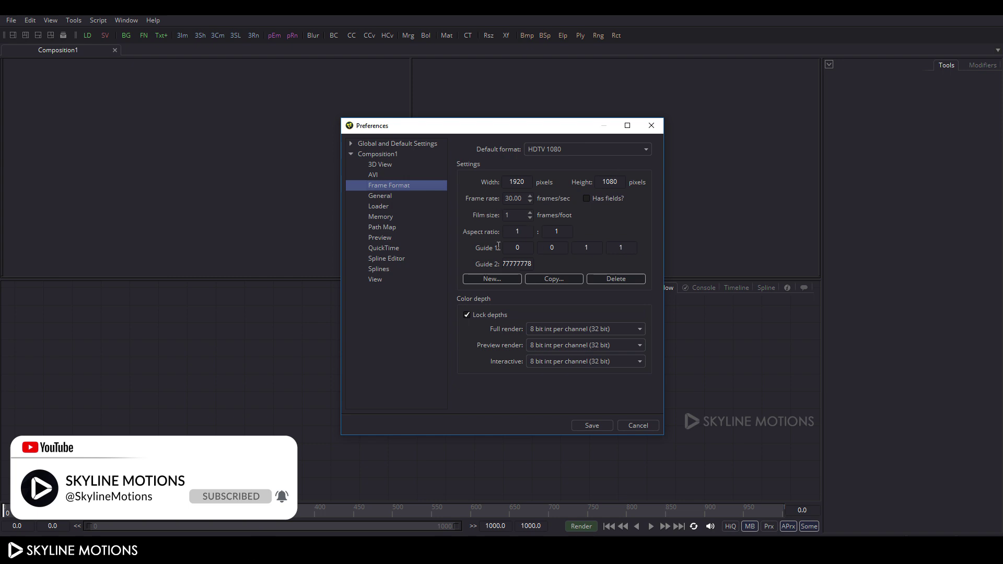
pyautogui.click(589, 424)
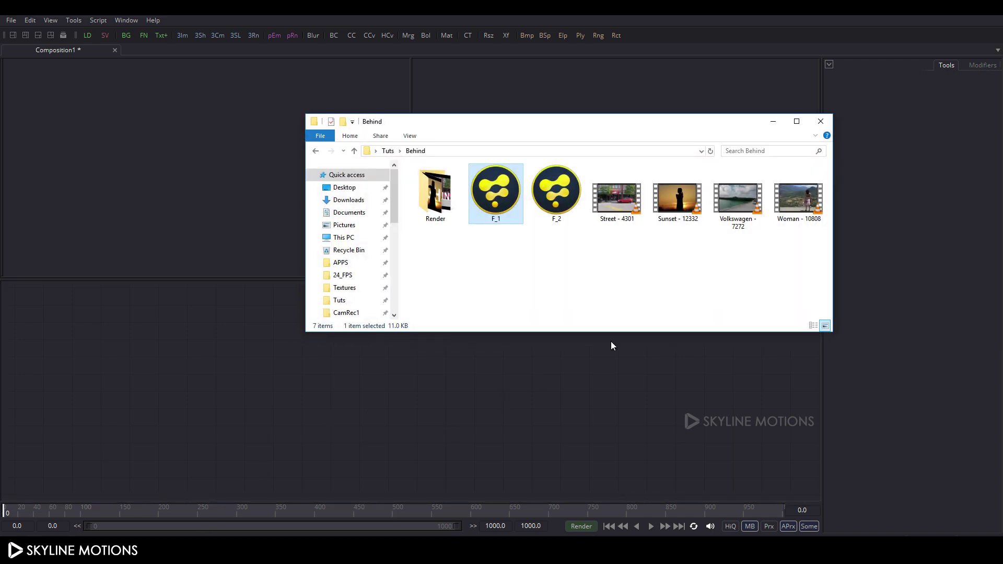
# Step: Bring the clip Sunset - 12332 from the Behind folder into the composition and show it in the viewer
pyautogui.click(679, 208)
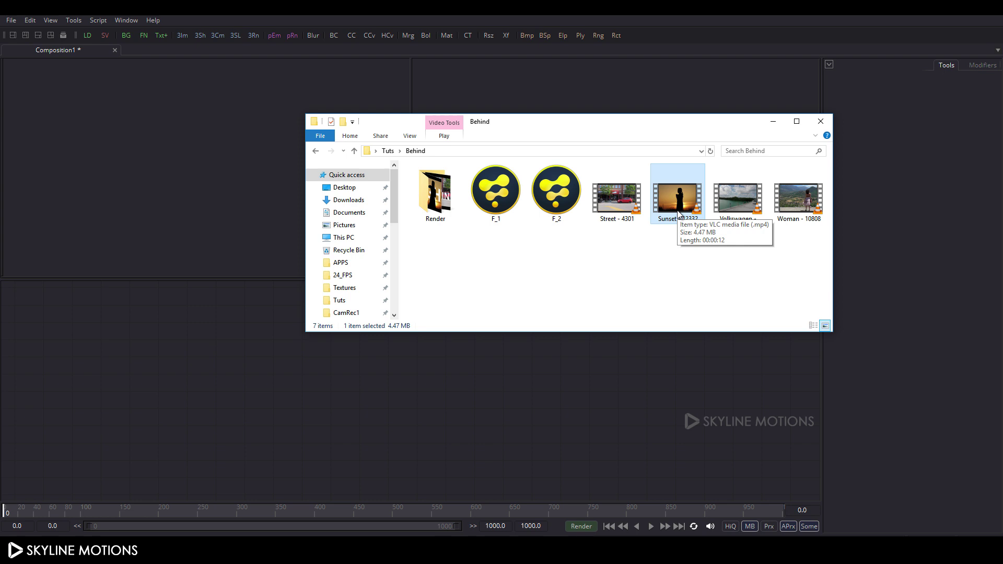
pyautogui.moveTo(678, 214); pyautogui.dragTo(31, 236)
pyautogui.click(769, 124)
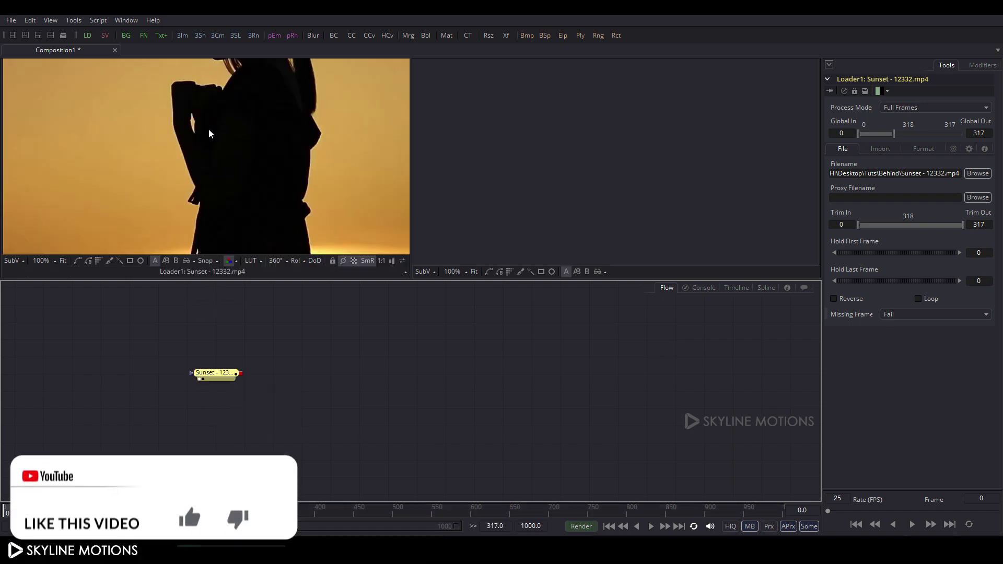
# Step: Fit the clip to the viewer and switch to a single, taller viewer
pyautogui.click(63, 260)
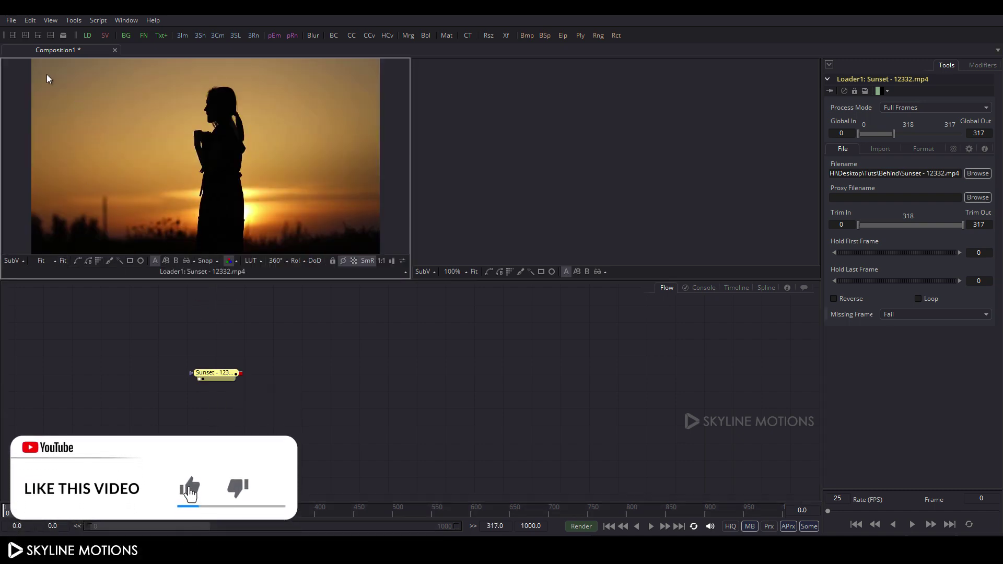
pyautogui.click(13, 36)
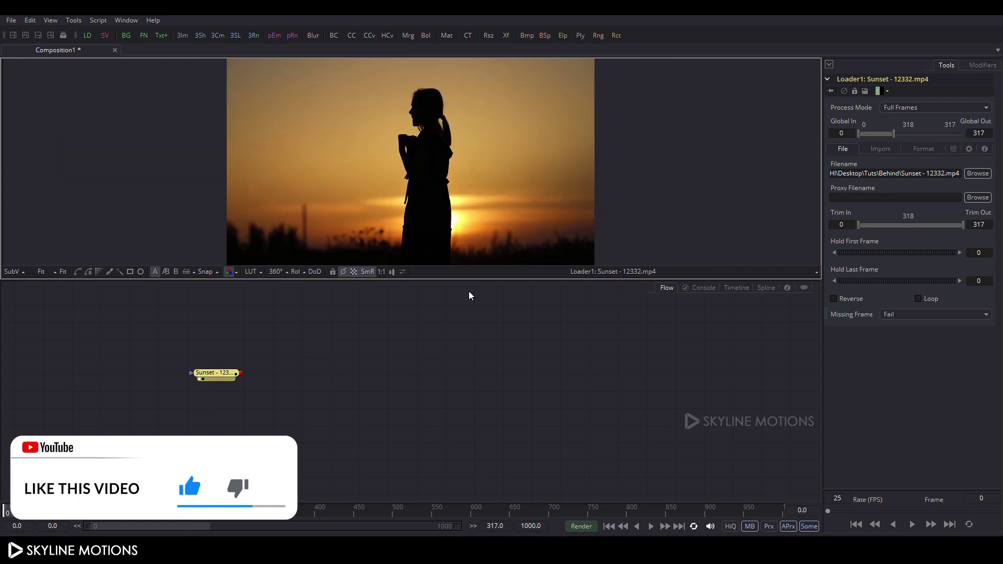
pyautogui.moveTo(482, 279); pyautogui.dragTo(482, 361)
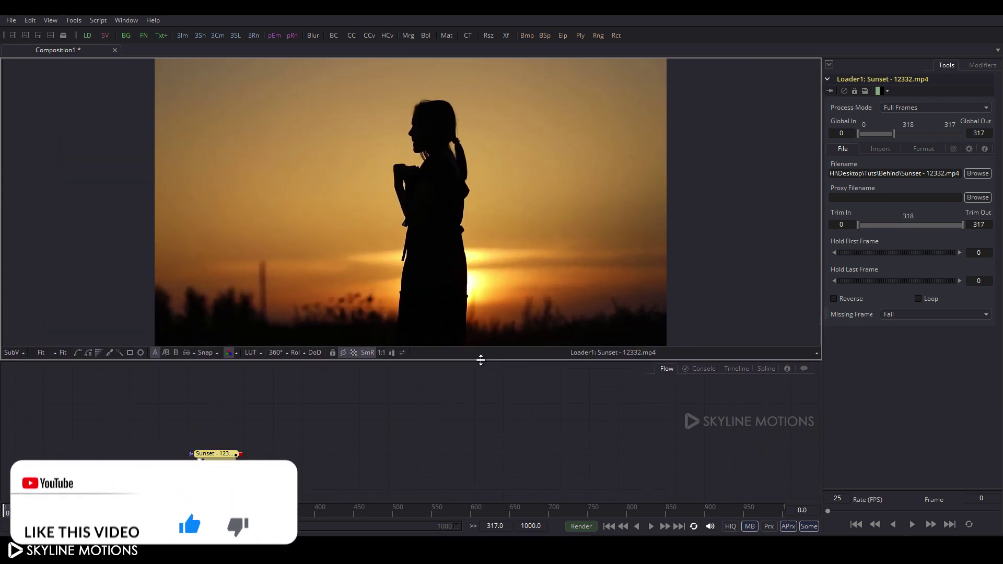
# Step: Reposition the Sunset loader node in the flow and set tools to arrange to the grid
pyautogui.moveTo(214, 455); pyautogui.dragTo(152, 441)
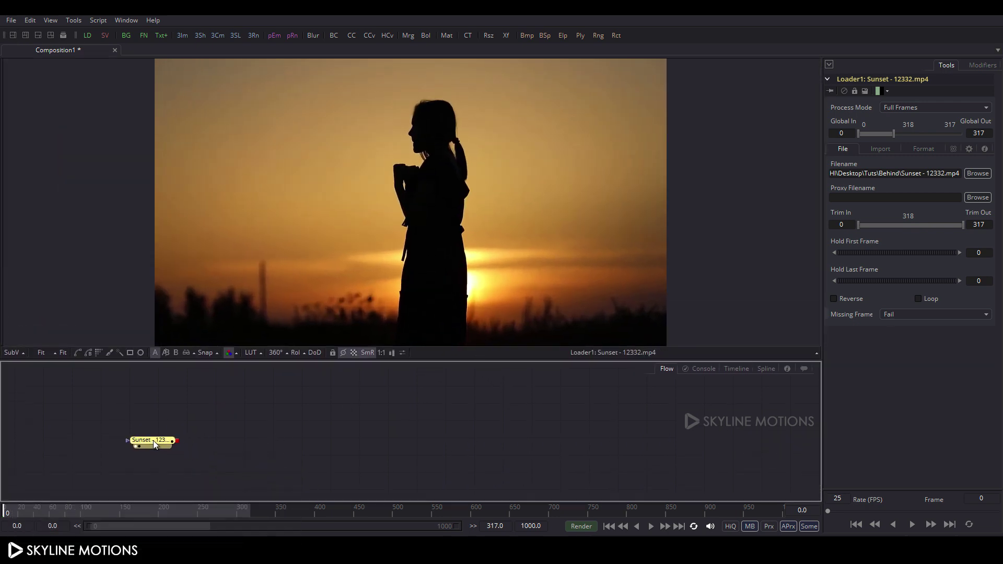
pyautogui.rightClick(233, 451)
pyautogui.moveTo(281, 291)
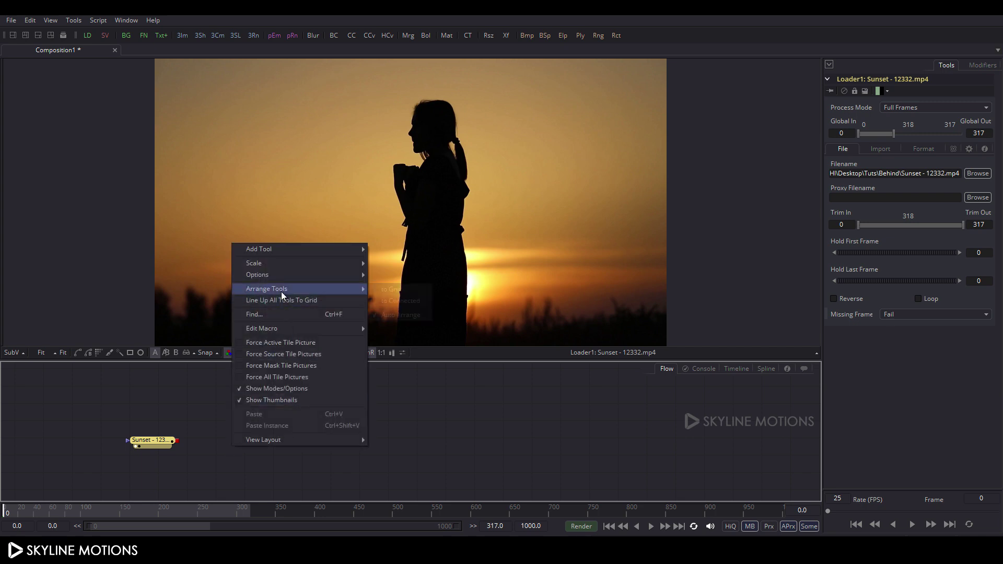
pyautogui.click(389, 290)
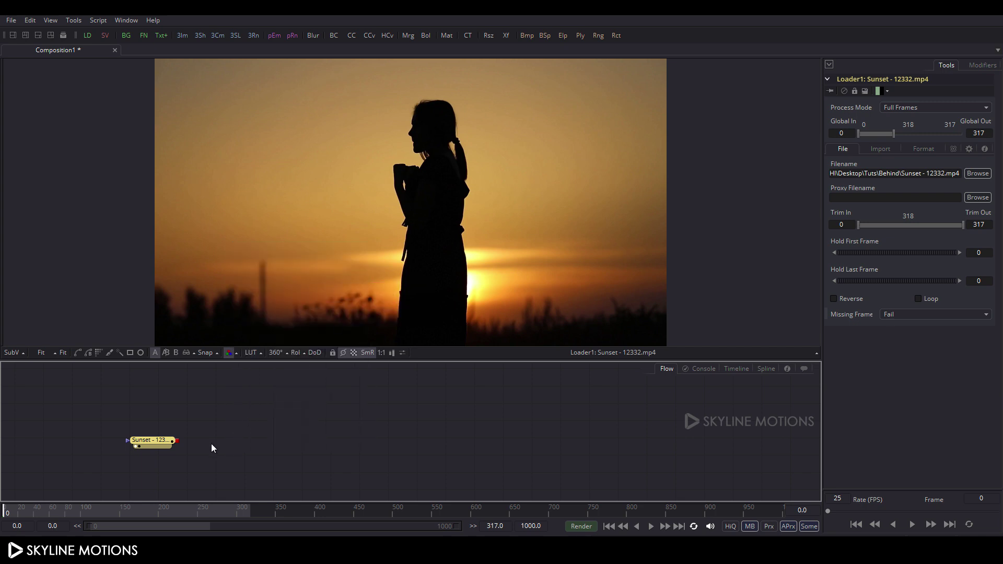
pyautogui.scroll(5, 191, 439)
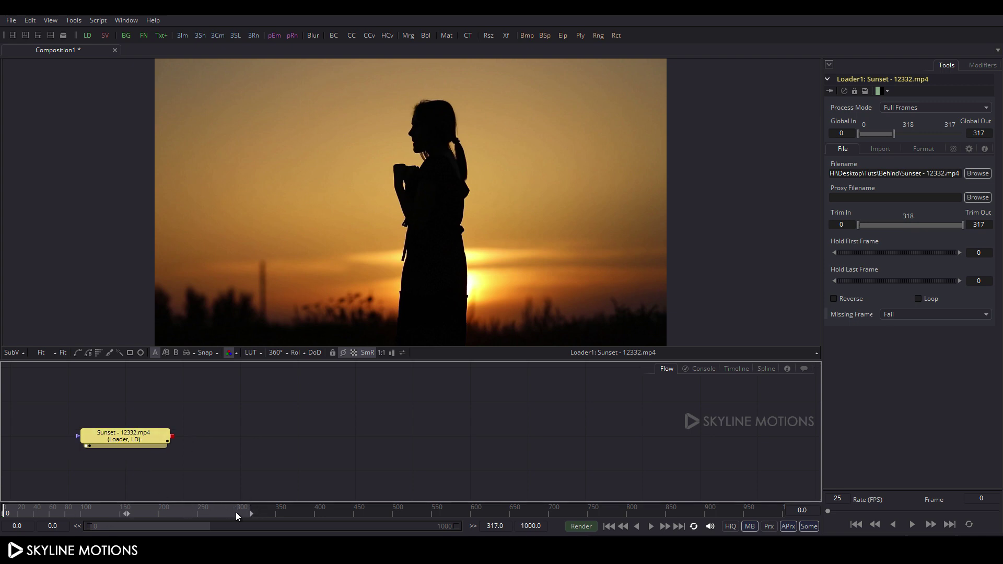
# Step: Set the composition's global end frame to 300
pyautogui.moveTo(536, 527); pyautogui.dragTo(457, 527)
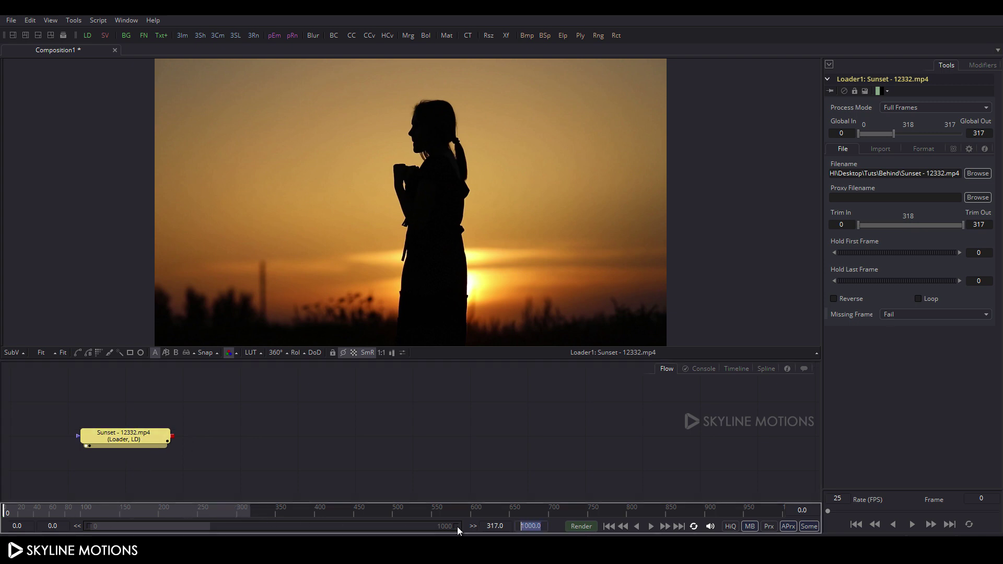
pyautogui.write('300')
pyautogui.press('Return')
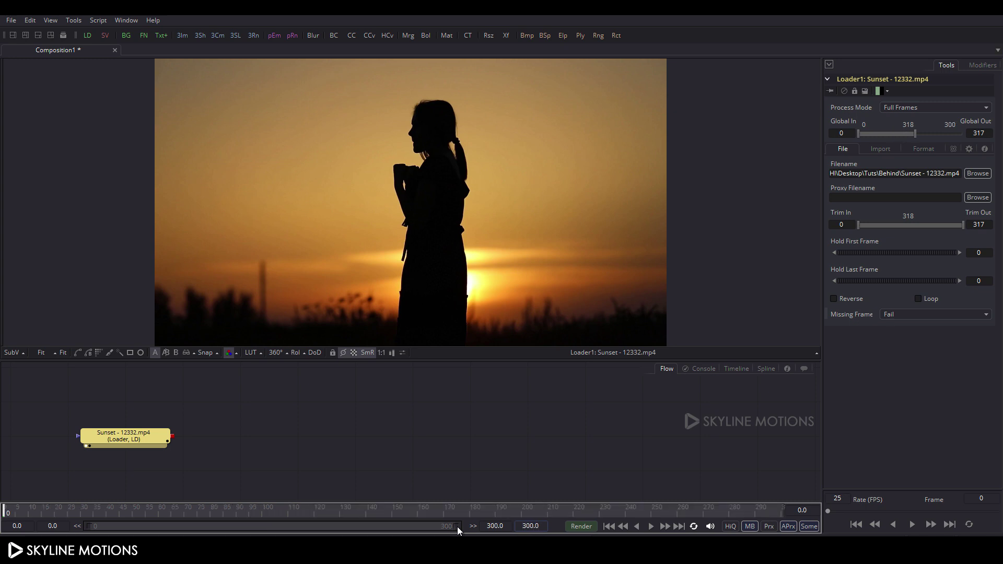
# Step: Add an unconnected Text+ node with the text FIGHT and place it below the Sunset loader node
pyautogui.click(246, 433)
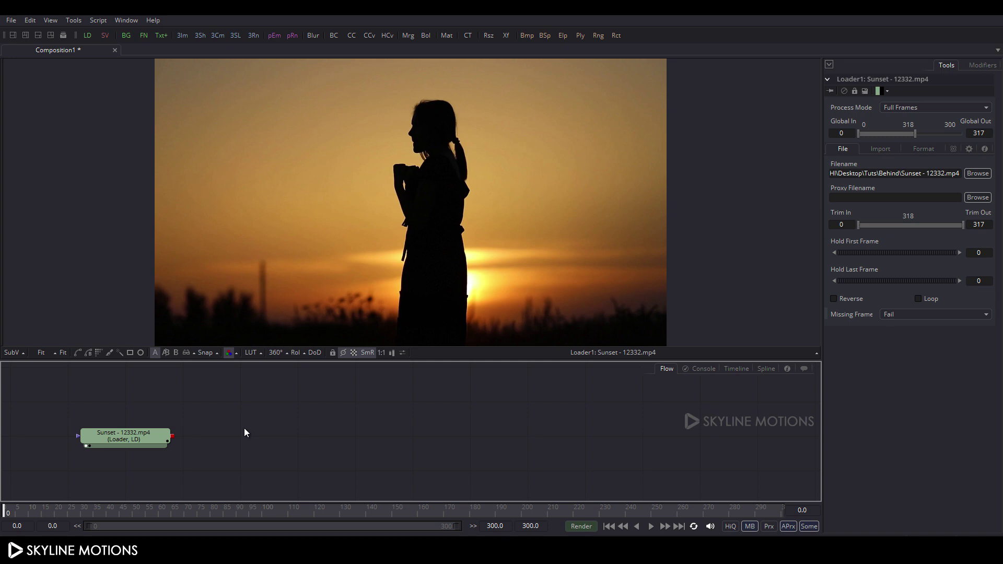
pyautogui.click(157, 36)
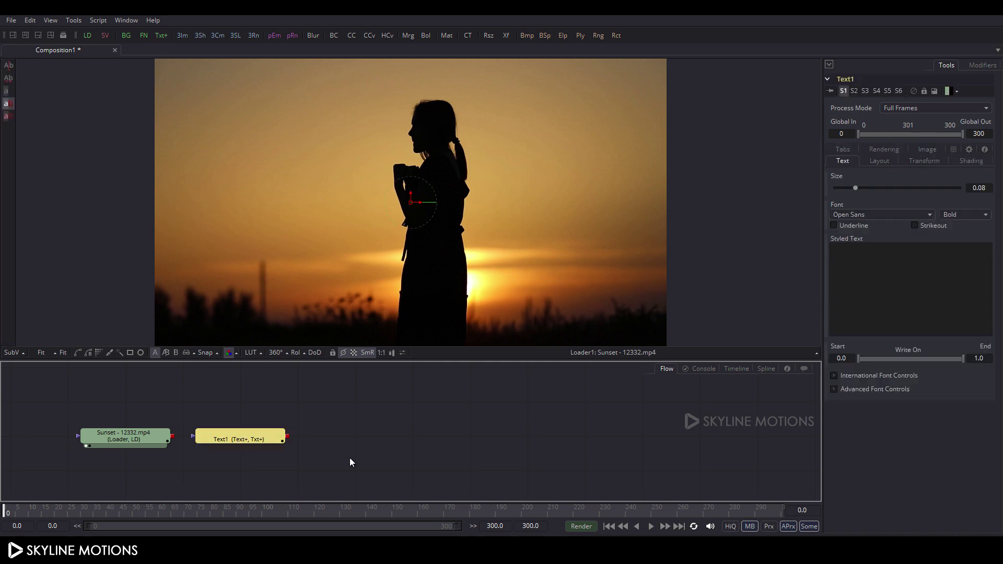
pyautogui.click(852, 251)
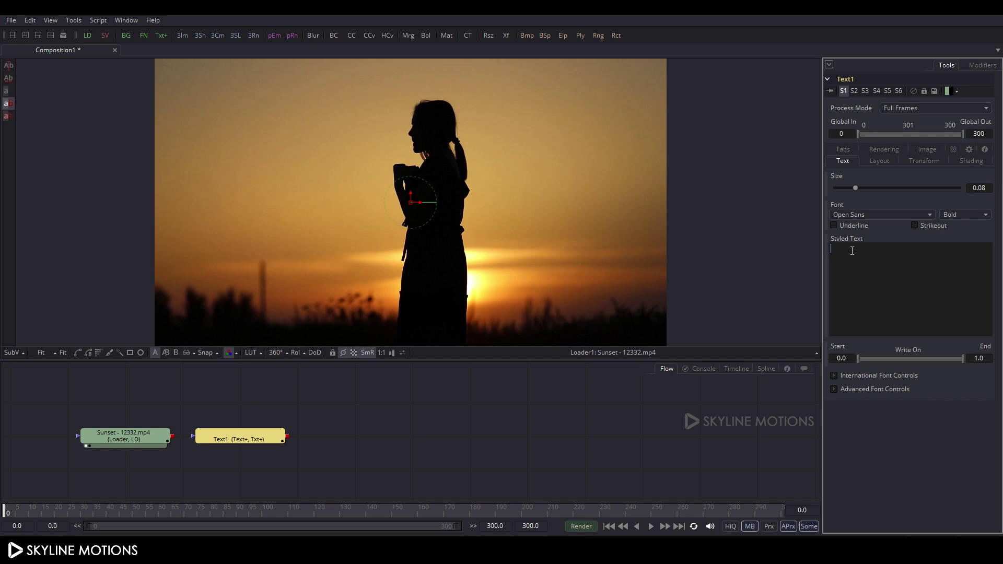
pyautogui.write('FIGHT')
pyautogui.click(253, 441)
pyautogui.moveTo(226, 443); pyautogui.dragTo(110, 474)
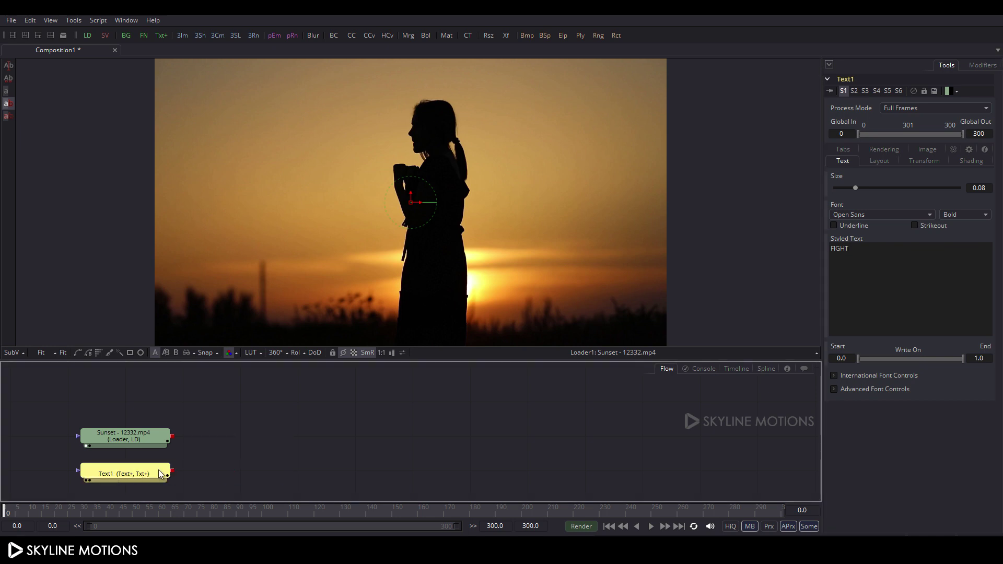
# Step: Add a Merge node with the Sunset clip as background and the text as foreground, and show it in the viewer
pyautogui.click(196, 439)
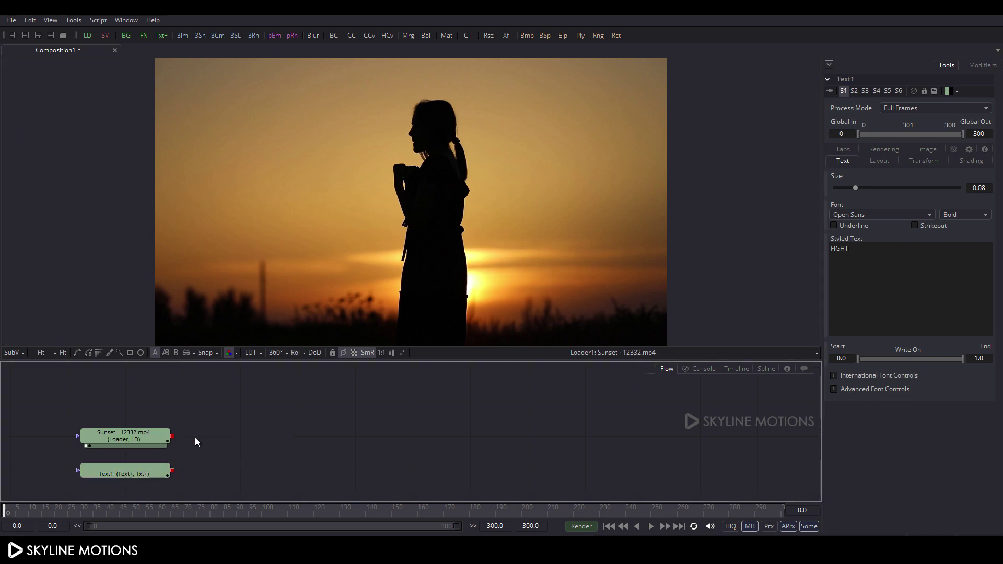
pyautogui.click(408, 35)
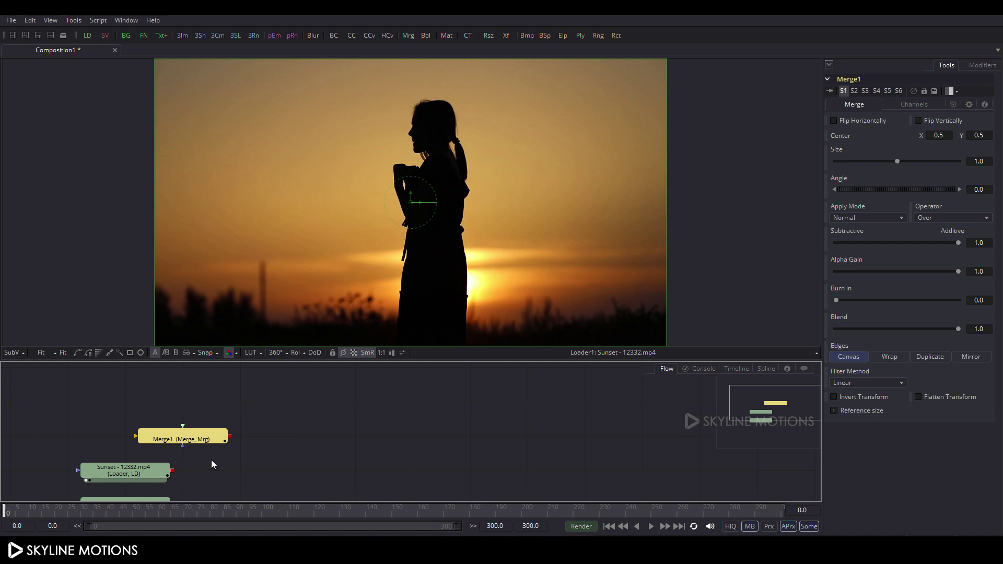
pyautogui.moveTo(200, 399); pyautogui.dragTo(257, 431)
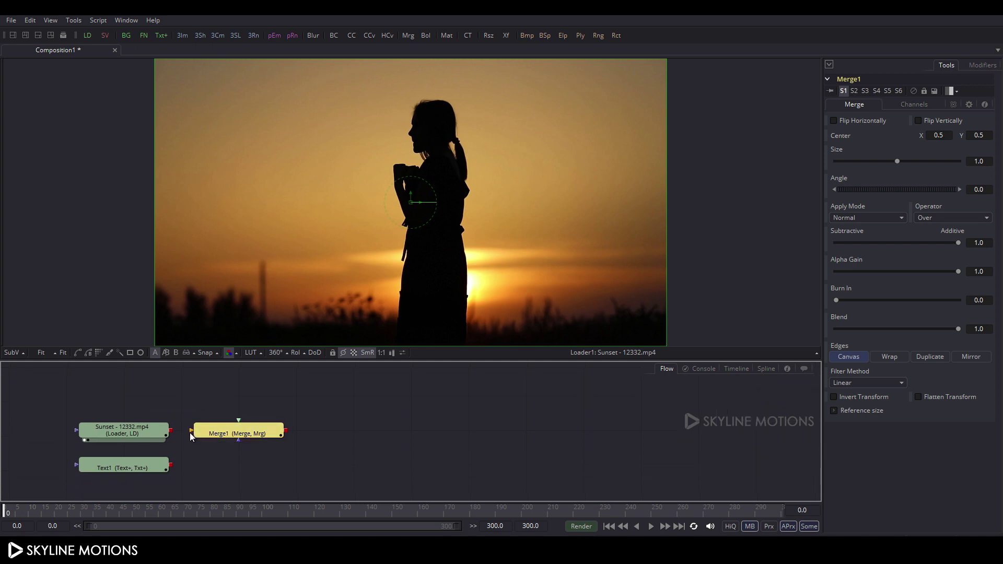
pyautogui.moveTo(190, 432); pyautogui.dragTo(109, 430)
pyautogui.moveTo(238, 420); pyautogui.dragTo(136, 464)
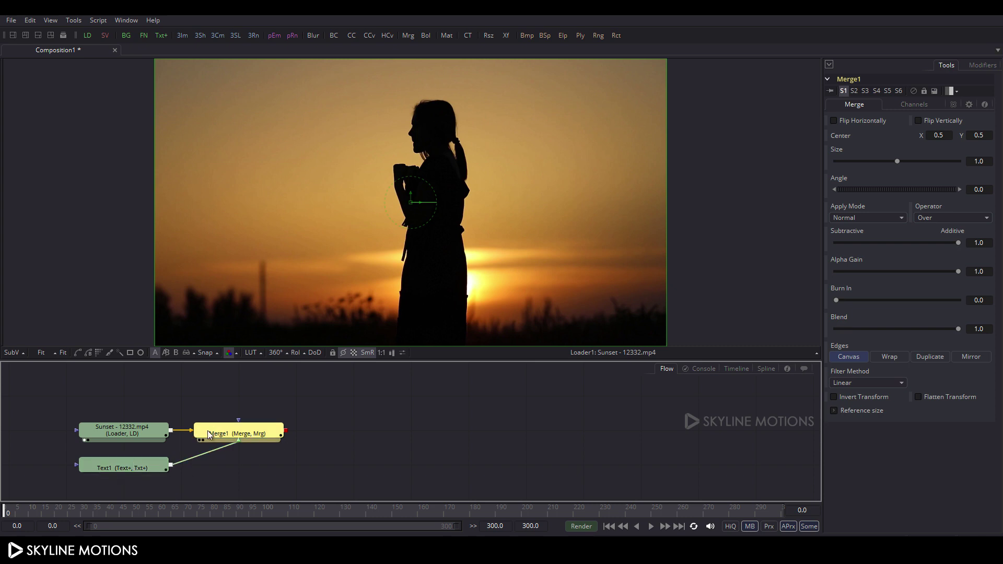
pyautogui.moveTo(218, 436); pyautogui.dragTo(278, 266)
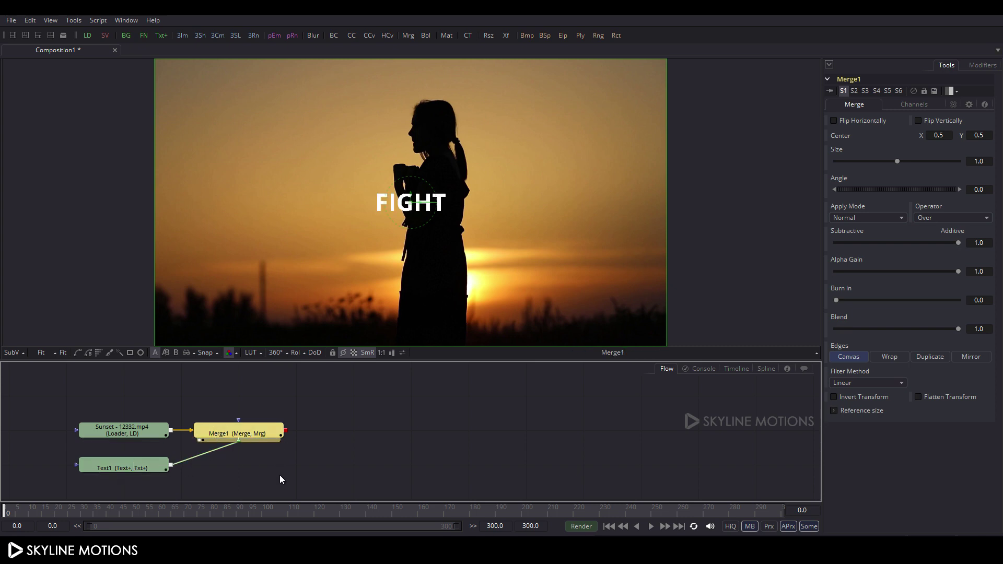
# Step: Place the Text+ node directly below the Merge node and enlarge the FIGHT text to a size of about 0.4594
pyautogui.click(141, 468)
pyautogui.moveTo(207, 481); pyautogui.dragTo(237, 470)
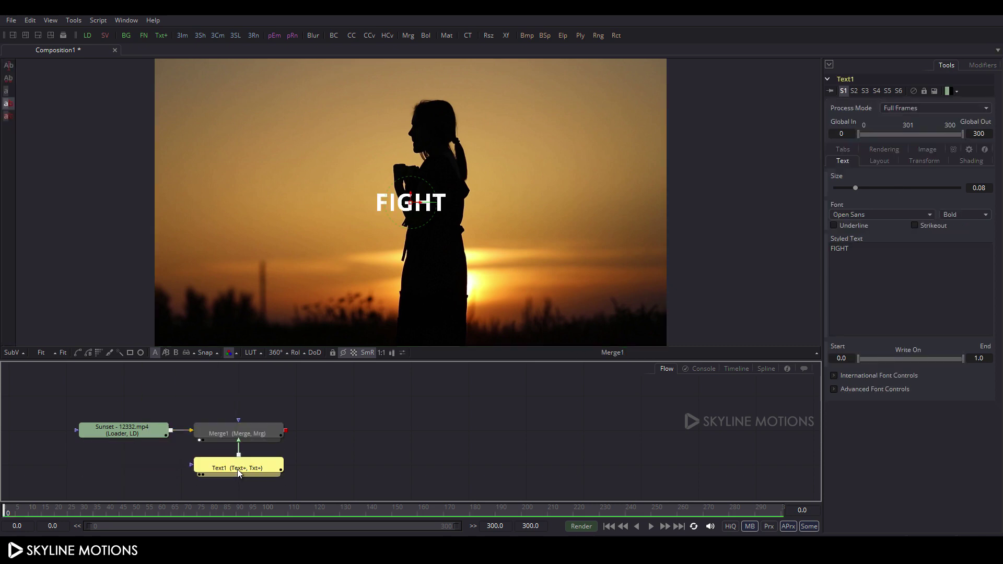
pyautogui.moveTo(856, 189); pyautogui.dragTo(948, 191)
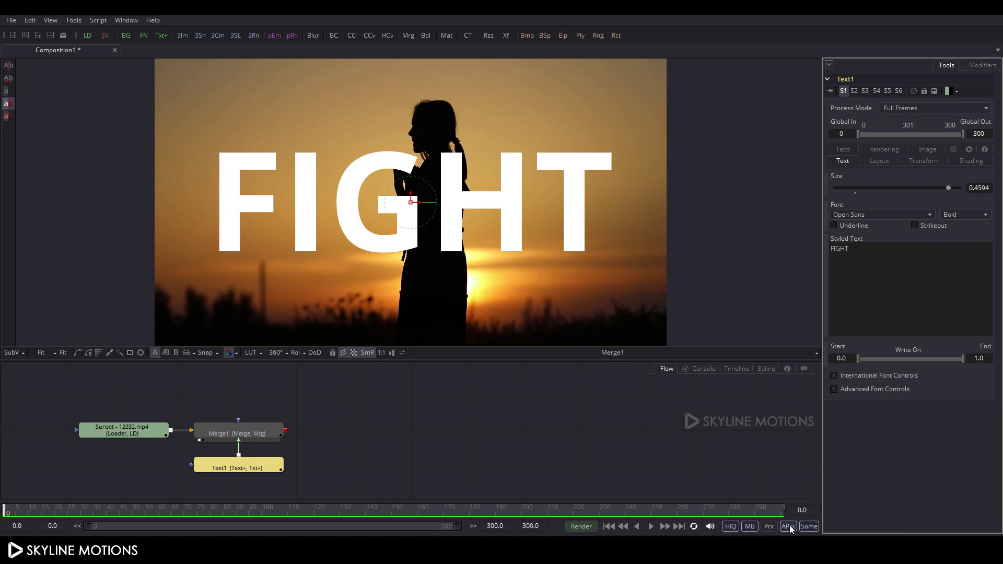
# Step: Add an unconnected Luma Keyer node and place it directly above the Merge node
pyautogui.click(384, 445)
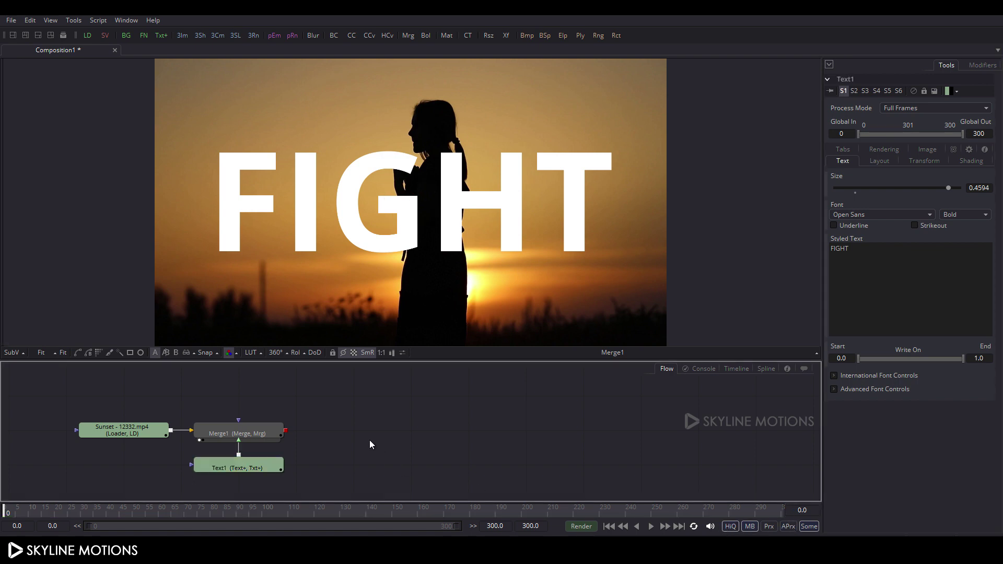
pyautogui.click(73, 20)
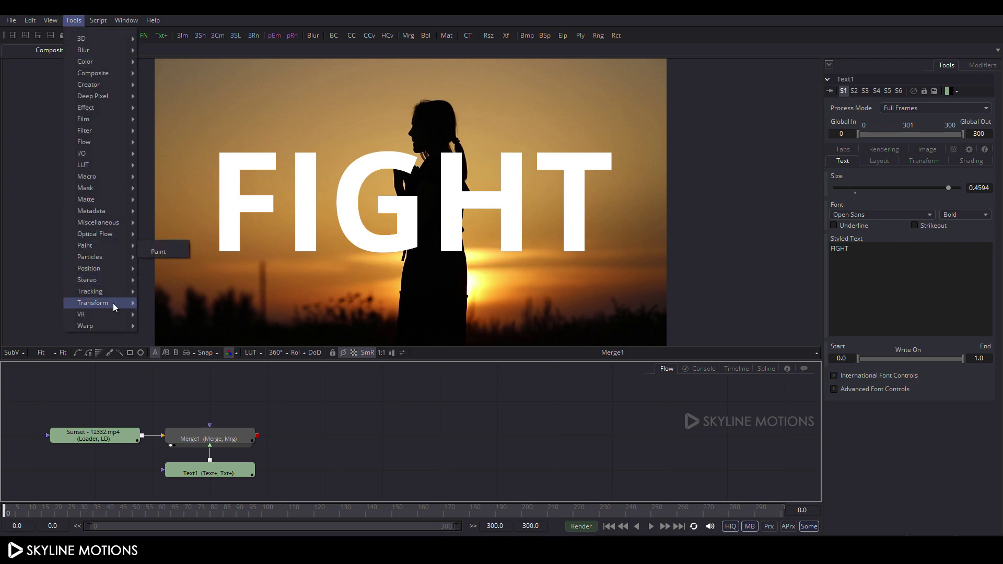
pyautogui.moveTo(121, 201)
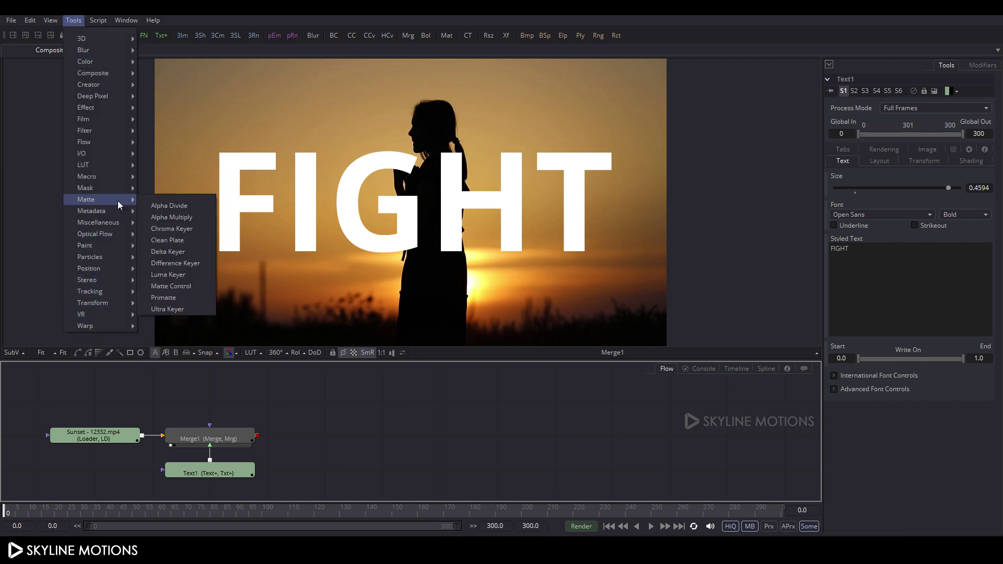
pyautogui.click(187, 274)
pyautogui.moveTo(337, 440); pyautogui.dragTo(222, 406)
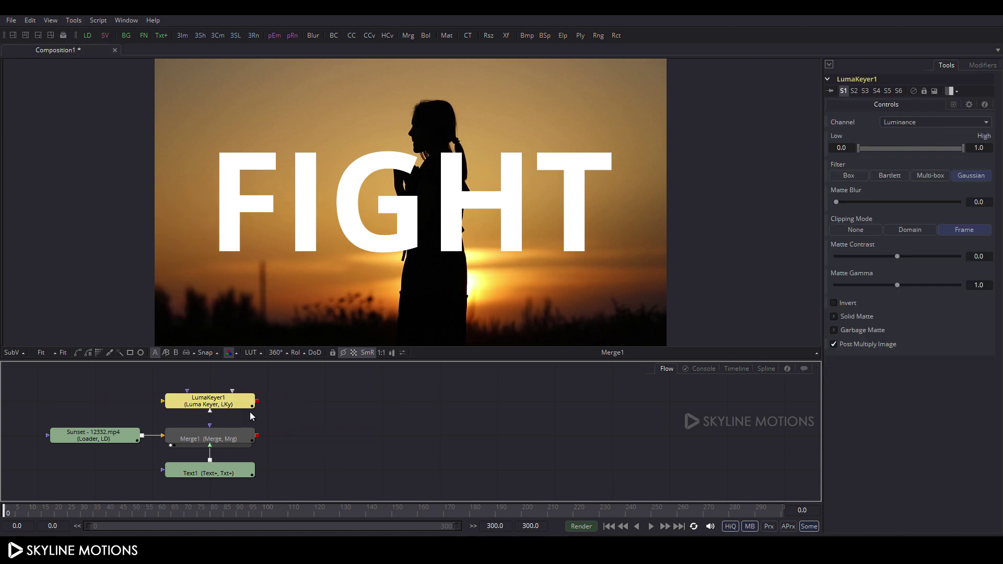
# Step: Feed the Sunset clip into the Luma Keyer, show the keyer in the viewer and invert its matte
pyautogui.moveTo(144, 441); pyautogui.dragTo(255, 158)
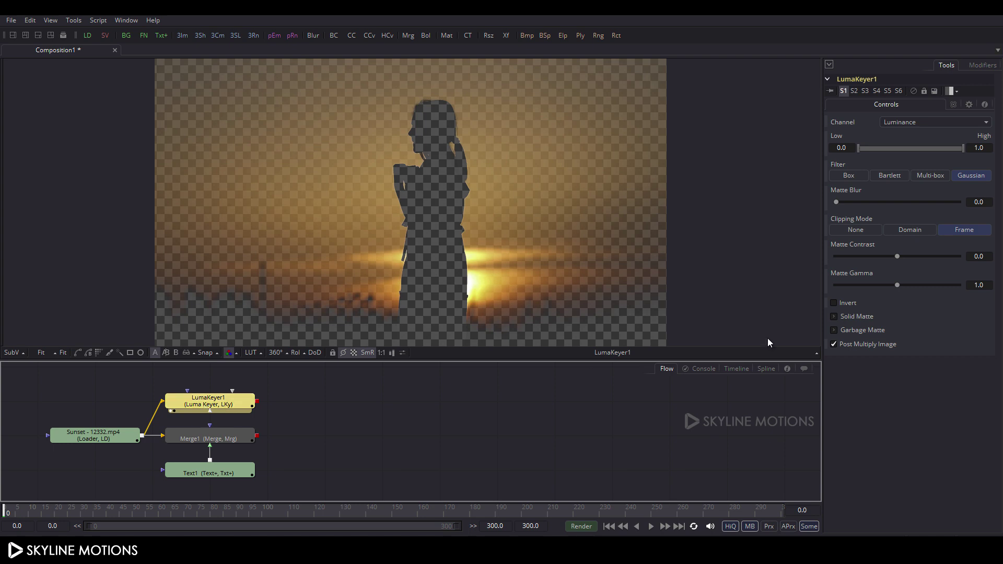
pyautogui.click(847, 304)
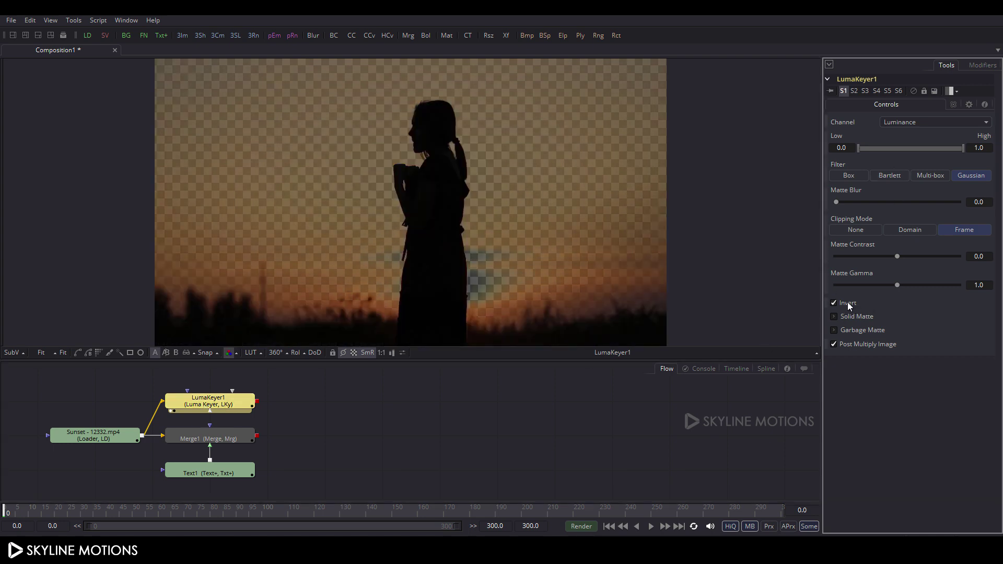
# Step: Raise the Luma Keyer's matte contrast to 1.0 and lower its matte gamma to the minimum
pyautogui.moveTo(900, 255); pyautogui.dragTo(945, 256)
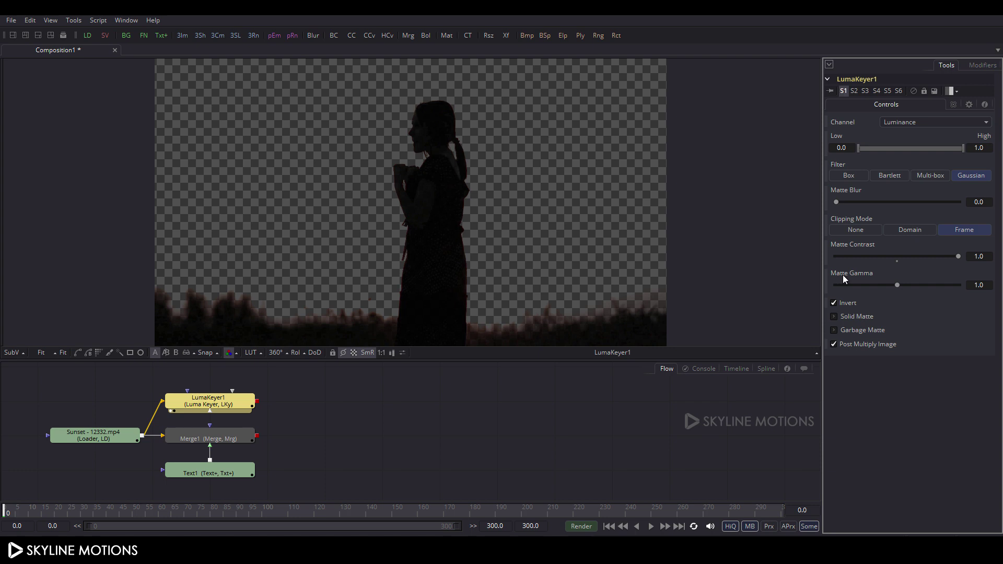
pyautogui.moveTo(897, 286); pyautogui.dragTo(826, 289)
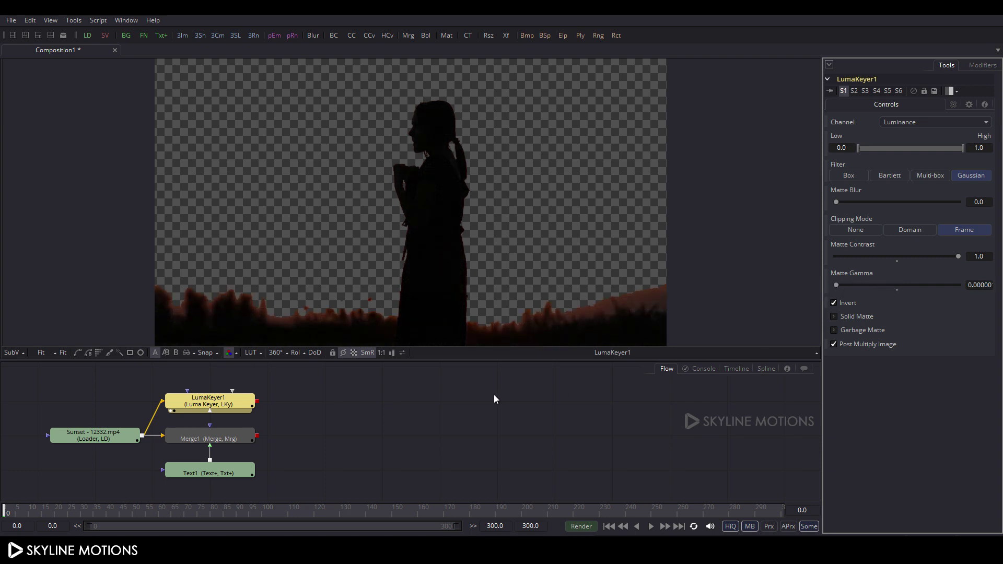
# Step: Add a second Merge node beside the Luma Keyer, with Merge1 as its background and the Luma Keyer as its foreground
pyautogui.click(335, 426)
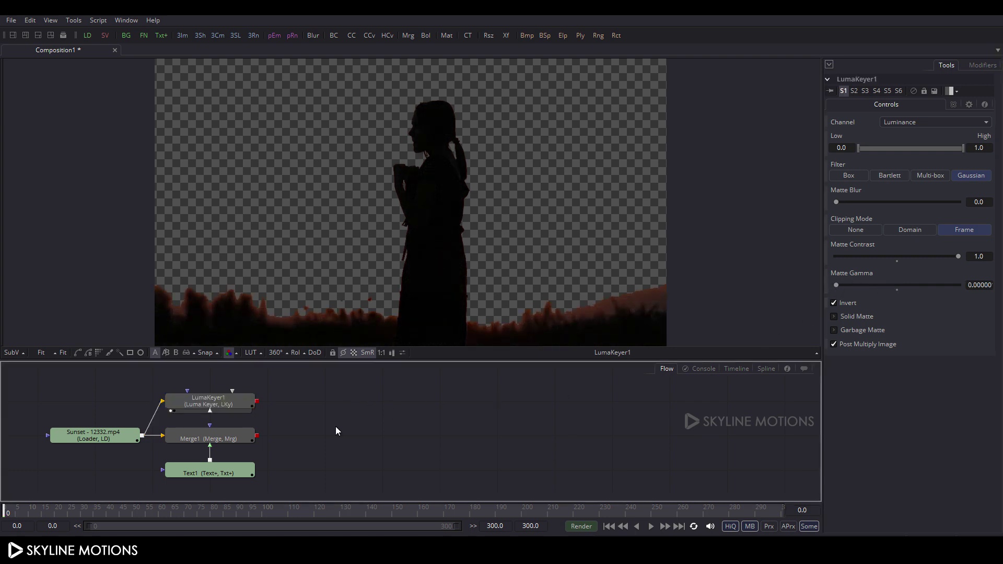
pyautogui.click(408, 37)
pyautogui.moveTo(314, 444); pyautogui.dragTo(332, 419)
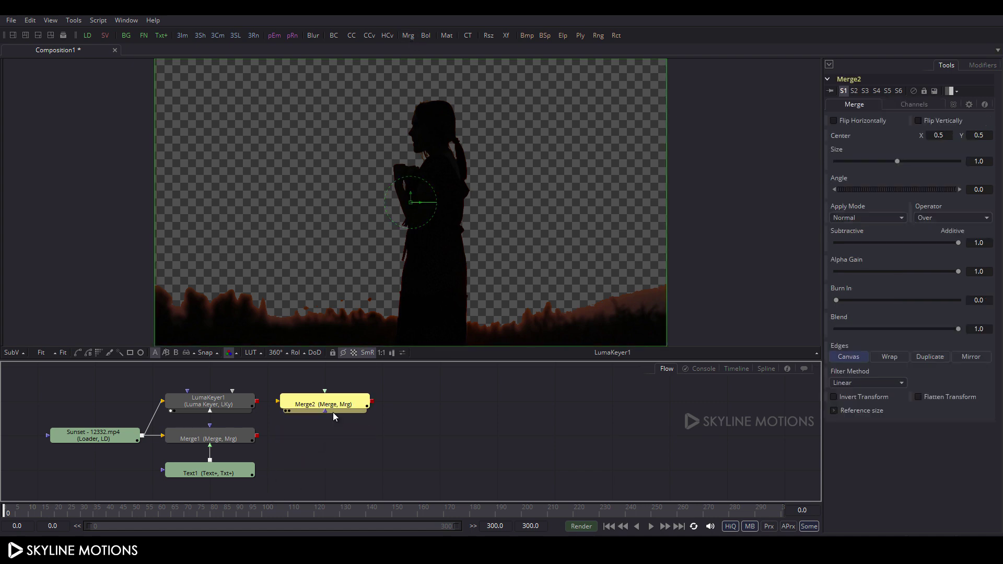
pyautogui.moveTo(277, 401); pyautogui.dragTo(243, 438)
pyautogui.moveTo(324, 391); pyautogui.dragTo(233, 401)
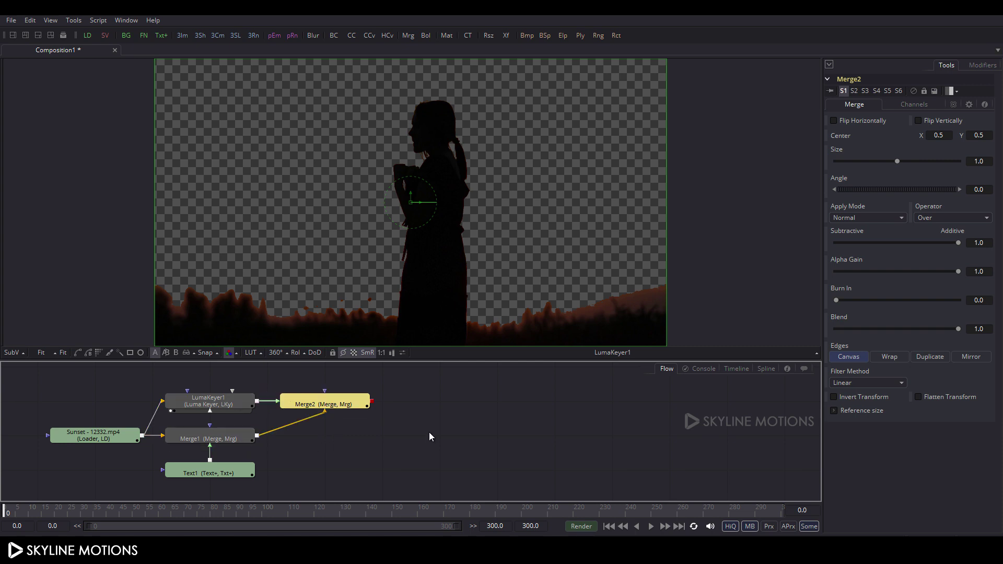
# Step: Show Merge2 in the viewer and play back part of the composite to check the text behind the woman
pyautogui.moveTo(300, 403); pyautogui.dragTo(330, 213)
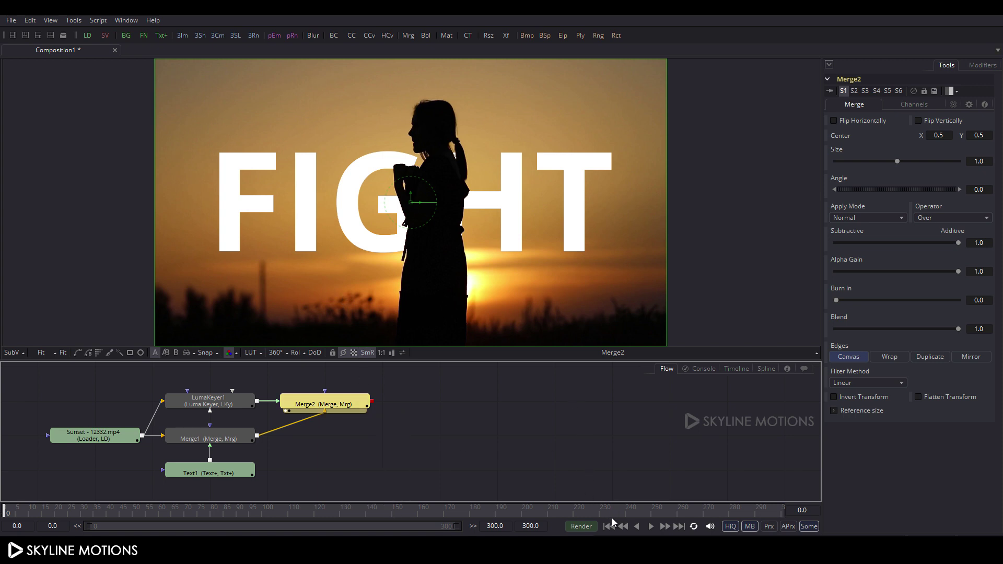
pyautogui.click(652, 527)
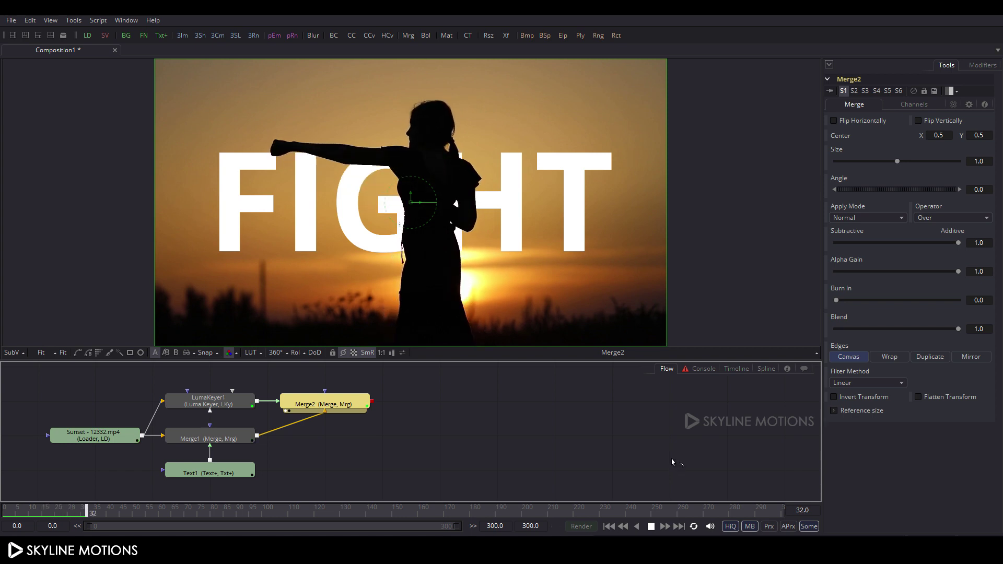
pyautogui.click(654, 527)
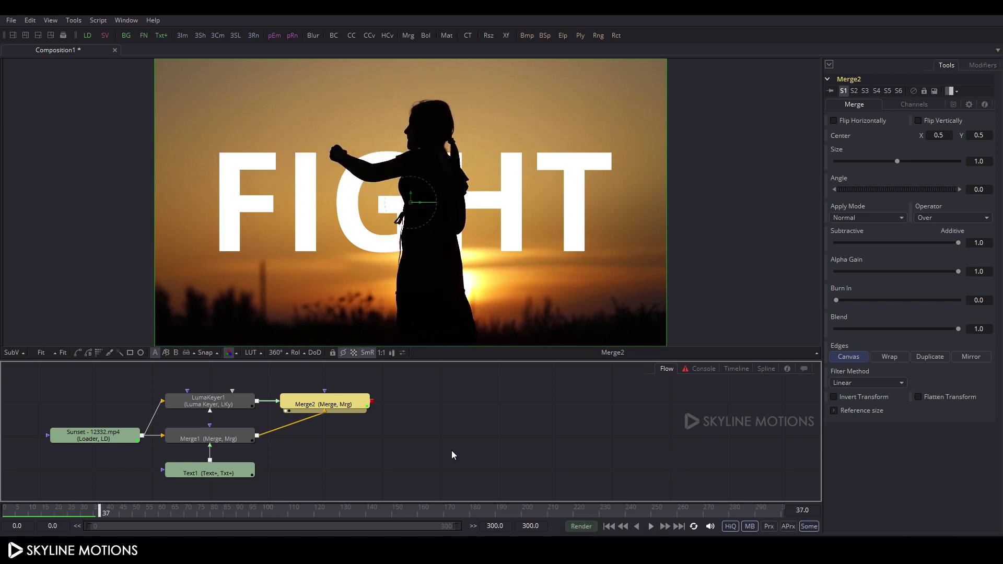
# Step: Set the FIGHT text size to 0.5
pyautogui.click(215, 475)
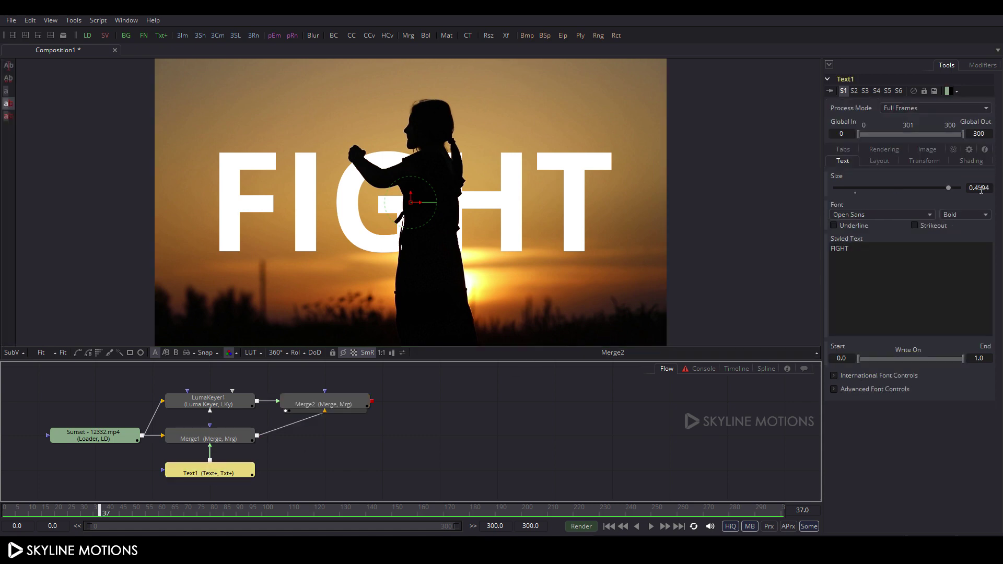
pyautogui.moveTo(952, 188); pyautogui.dragTo(964, 191)
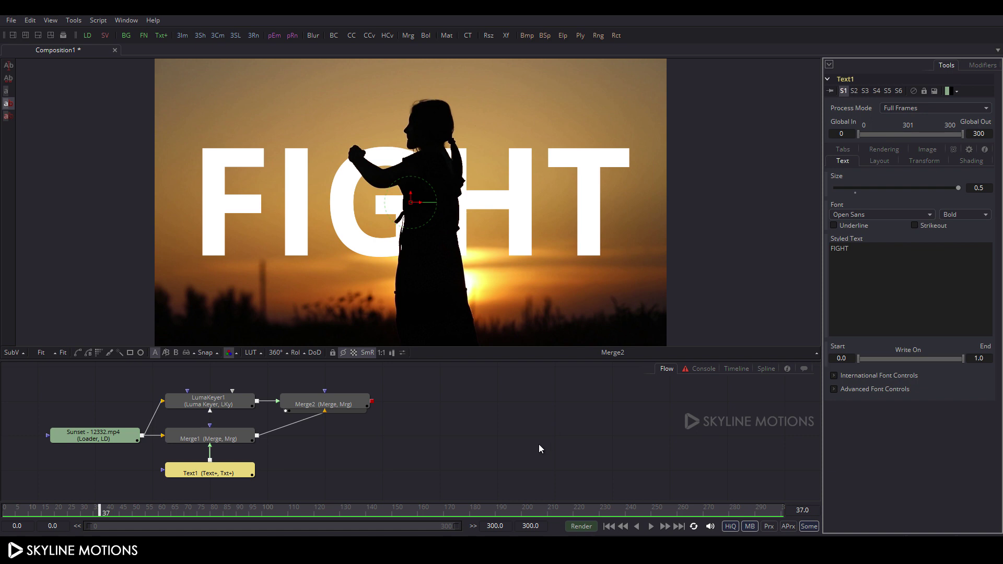
pyautogui.click(475, 462)
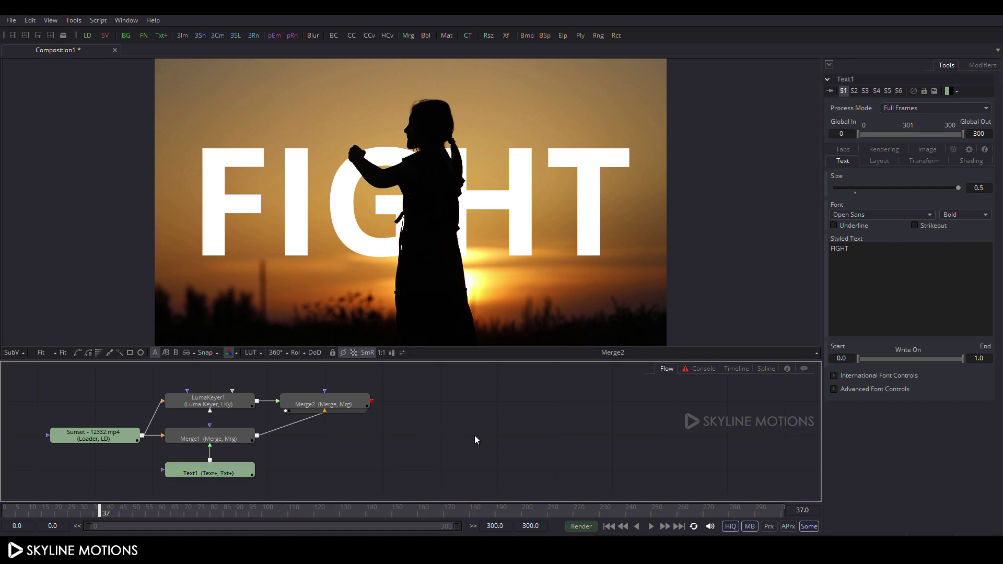
# Step: Line up Merge2 level with Merge1 and add an unconnected Background node beyond the existing nodes
pyautogui.hscroll(2, 474, 435)
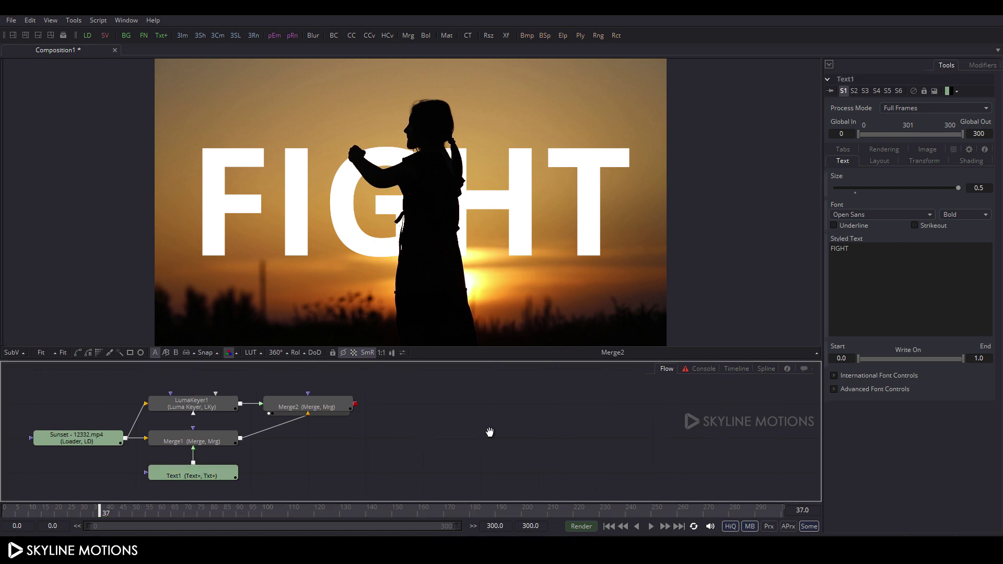
pyautogui.click(126, 37)
pyautogui.moveTo(350, 417); pyautogui.dragTo(436, 412)
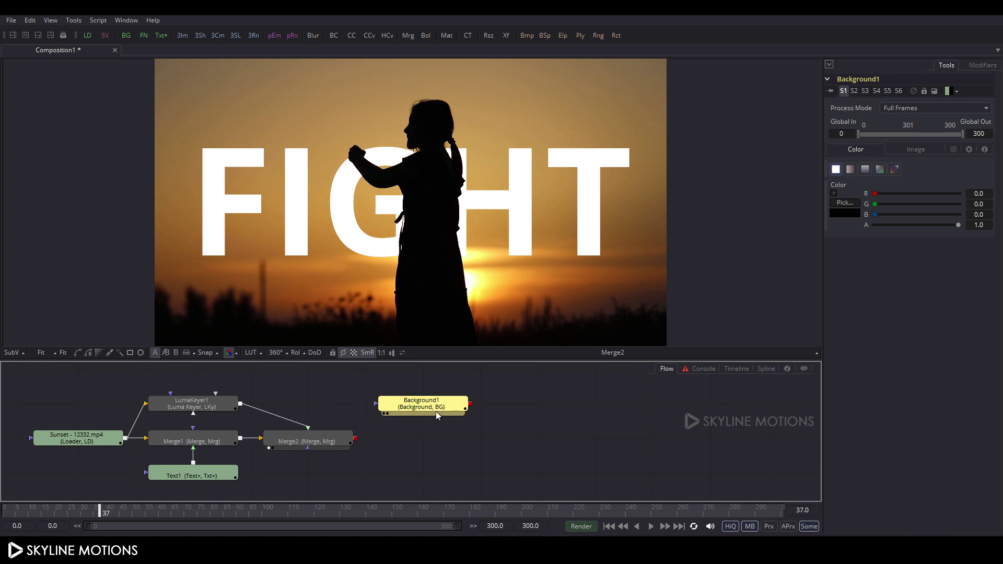
# Step: Rename the Background node as Black and move it farther away from Merge2
pyautogui.rightClick(432, 401)
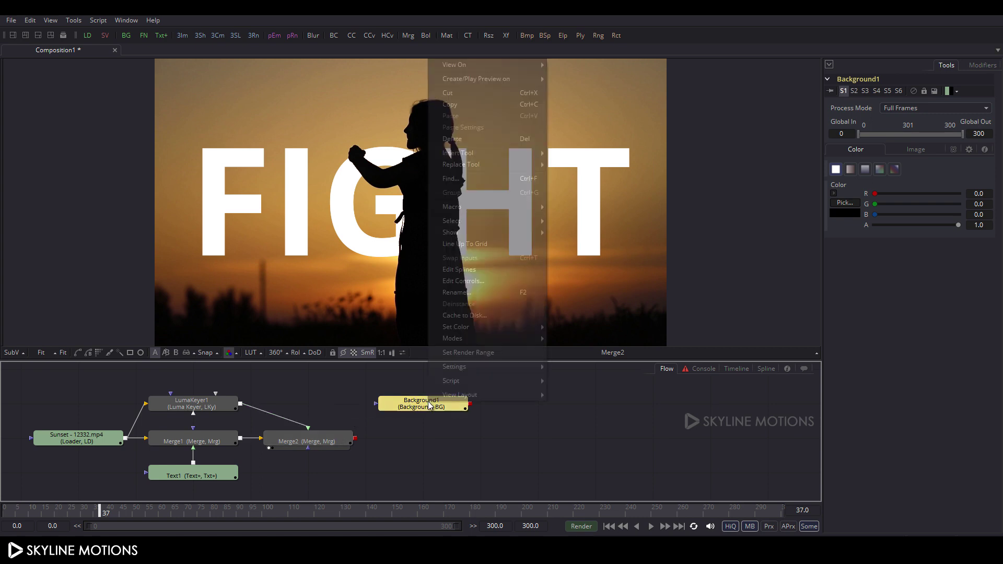
pyautogui.click(461, 296)
pyautogui.write('Black')
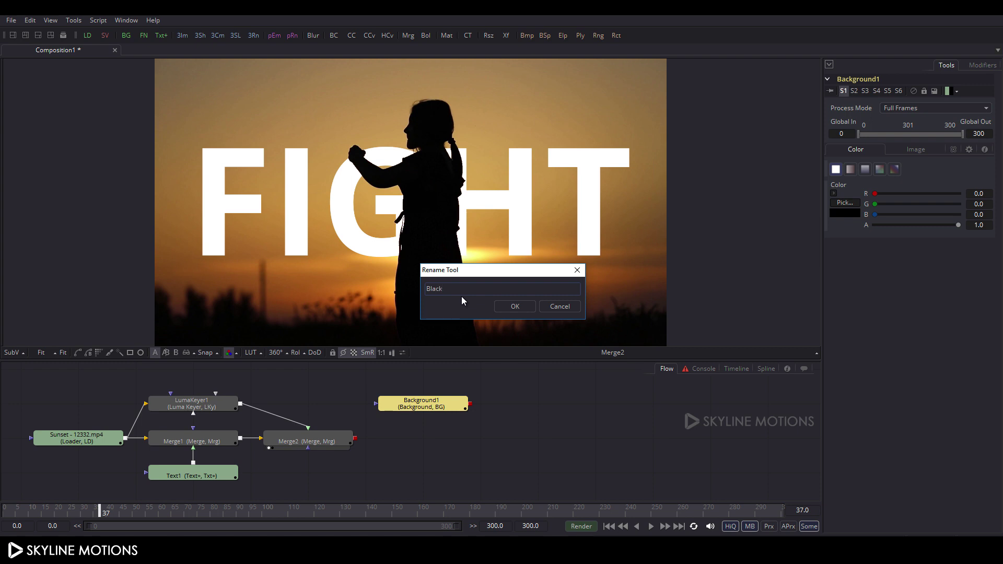
pyautogui.press('Return')
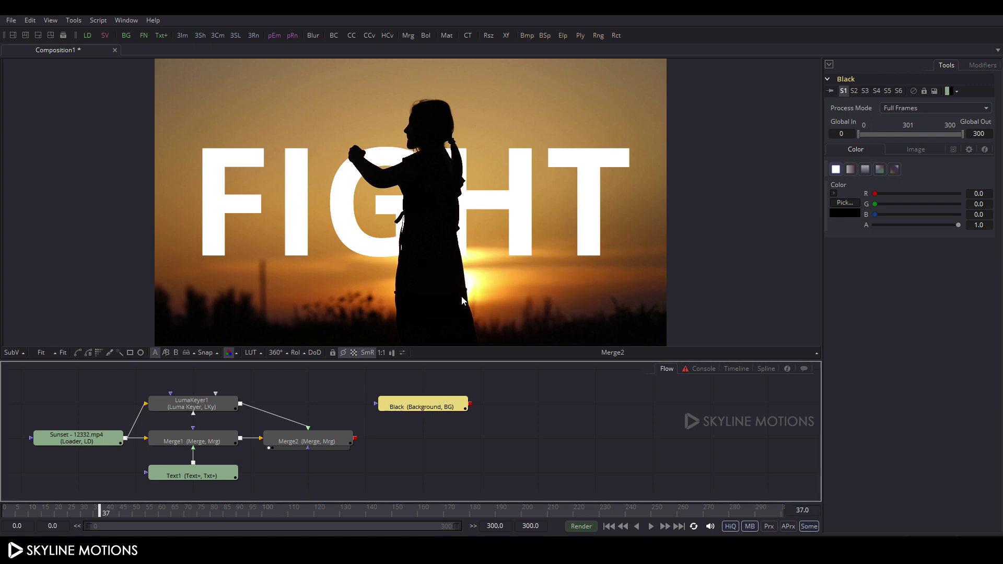
pyautogui.moveTo(423, 410); pyautogui.dragTo(481, 410)
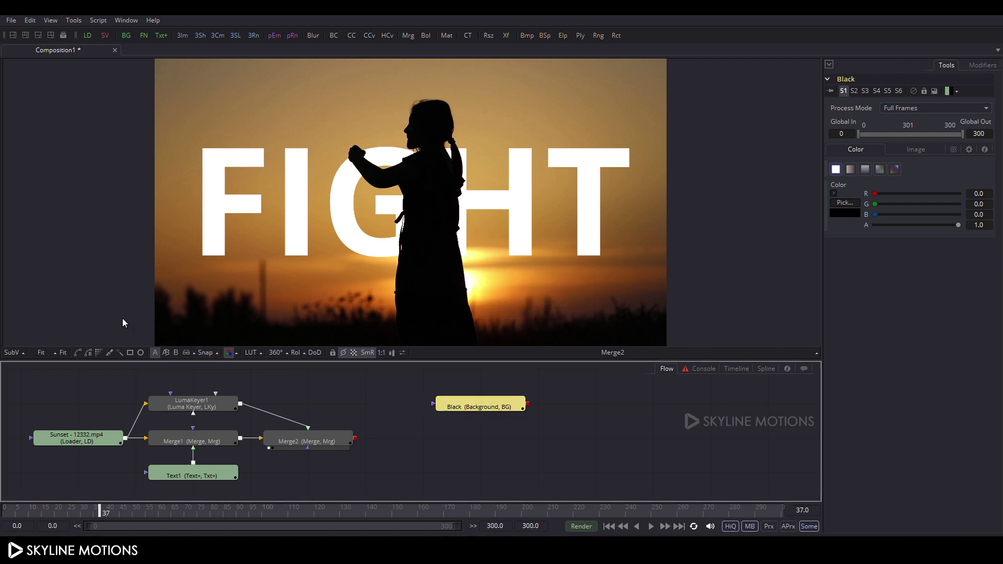
# Step: Mask the Black node with a Rectangle about 1.004 wide and 0.823 high
pyautogui.click(130, 353)
pyautogui.moveTo(539, 221); pyautogui.dragTo(667, 225)
pyautogui.moveTo(610, 273); pyautogui.dragTo(615, 321)
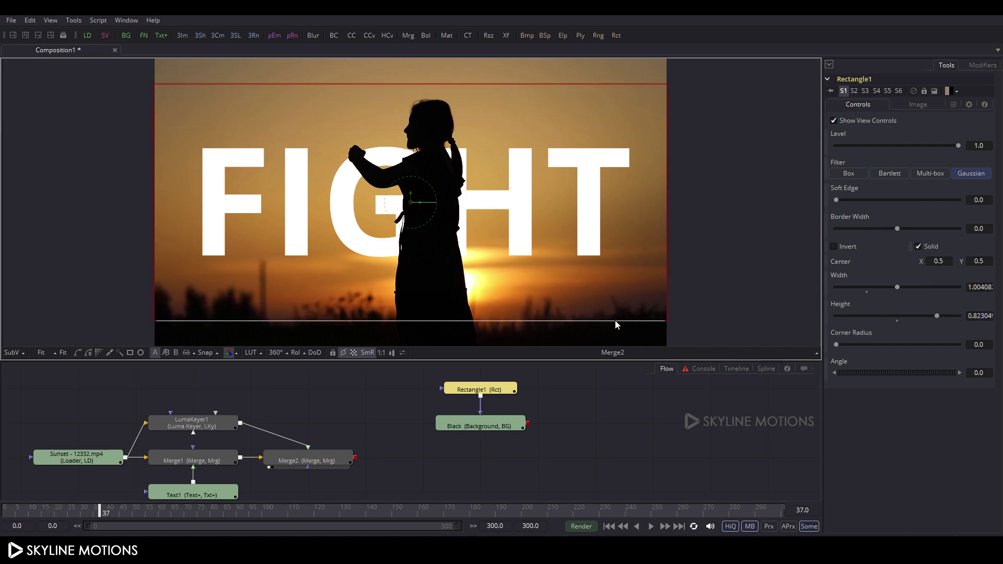
# Step: Move the Rectangle and Black nodes closer to the composite and place Merge2 directly below them
pyautogui.moveTo(563, 378); pyautogui.dragTo(491, 464)
pyautogui.moveTo(502, 430); pyautogui.dragTo(387, 429)
pyautogui.click(426, 455)
pyautogui.click(344, 462)
pyautogui.moveTo(359, 462); pyautogui.dragTo(415, 462)
# Step: Add a third Merge node with Merge2 as its background and the Black node as its foreground
pyautogui.click(524, 426)
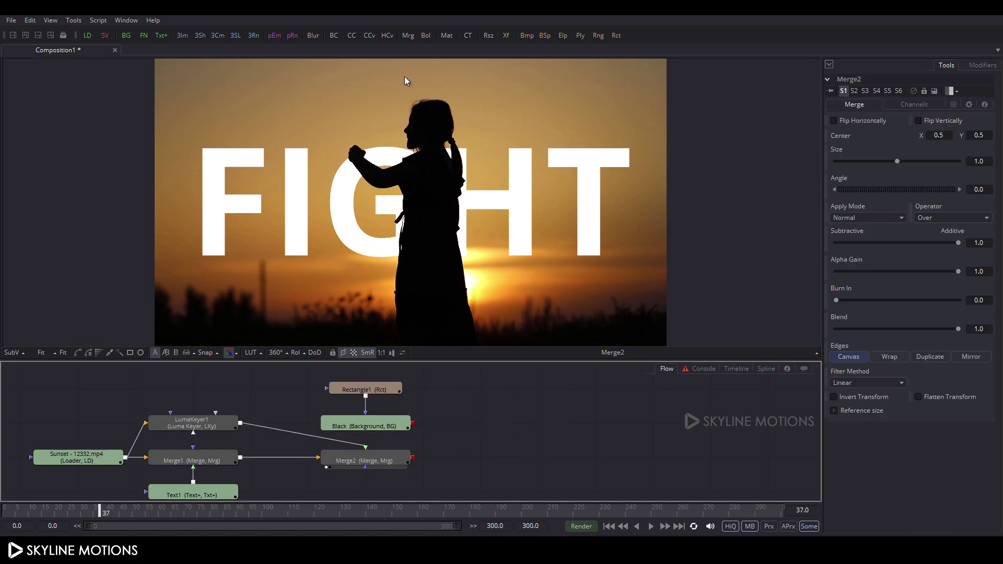
pyautogui.click(408, 35)
pyautogui.moveTo(521, 430); pyautogui.dragTo(413, 458)
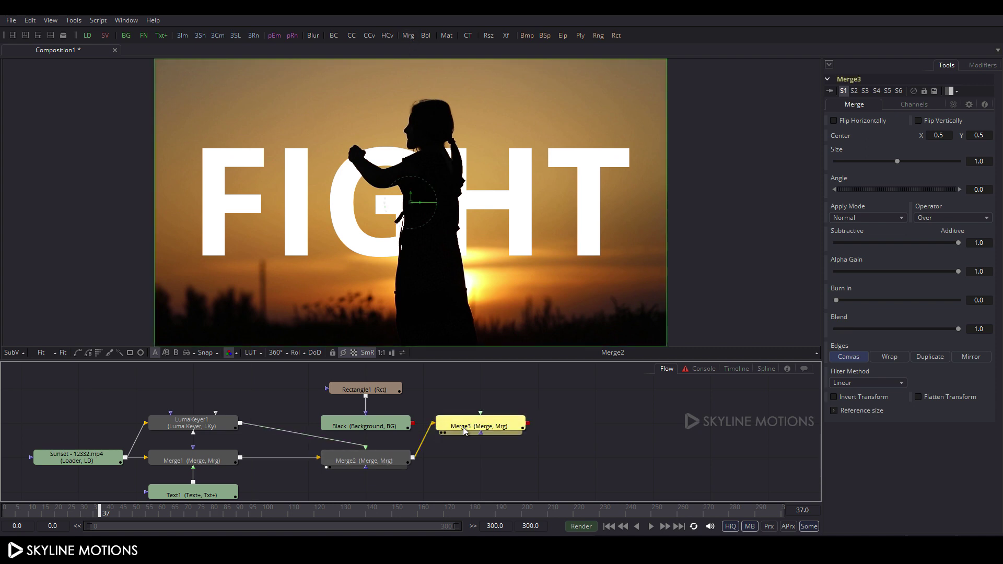
pyautogui.moveTo(481, 416); pyautogui.dragTo(380, 423)
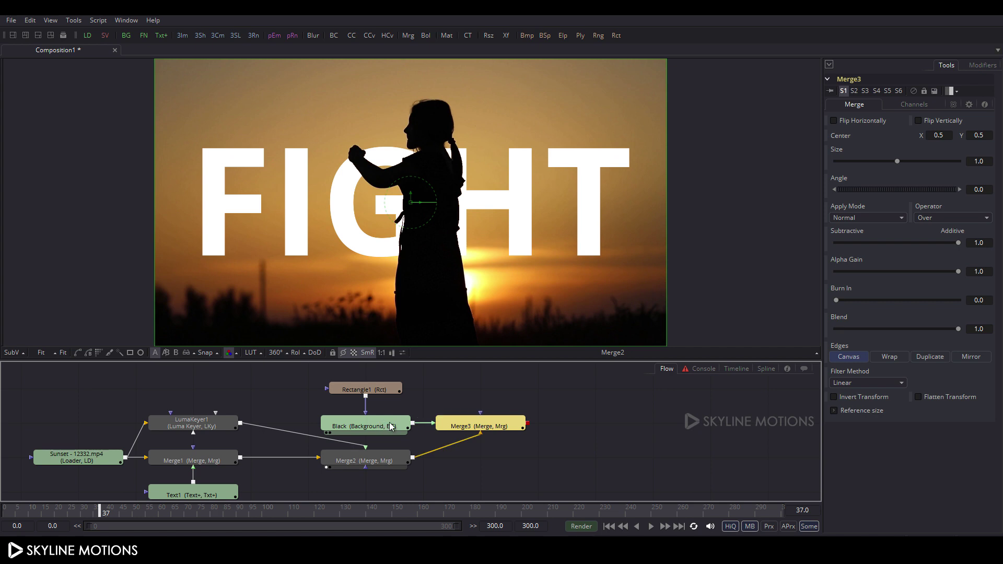
# Step: Show Merge3 in the viewer and invert the Rectangle mask to form black letterbox bars
pyautogui.moveTo(453, 422); pyautogui.dragTo(513, 164)
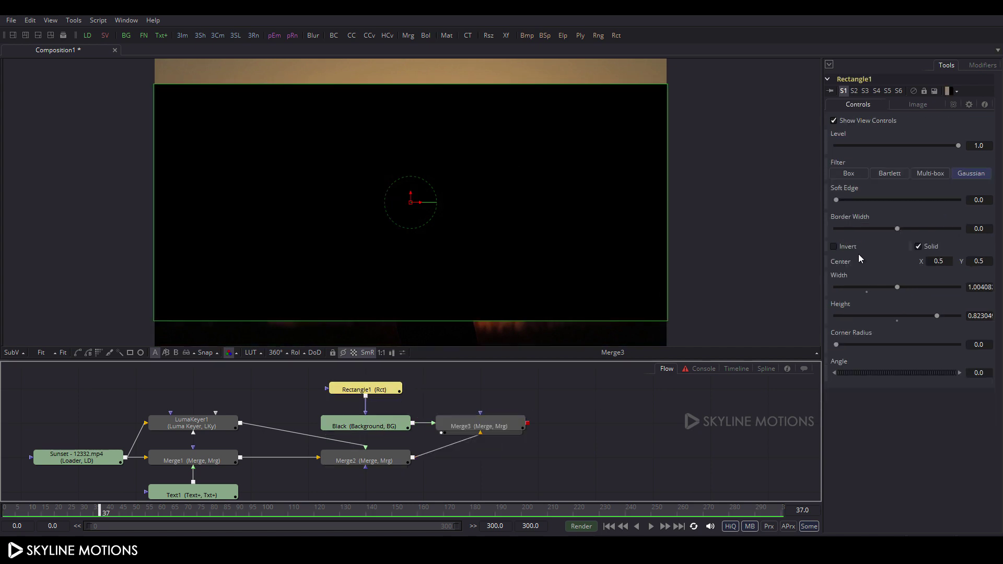
pyautogui.click(851, 249)
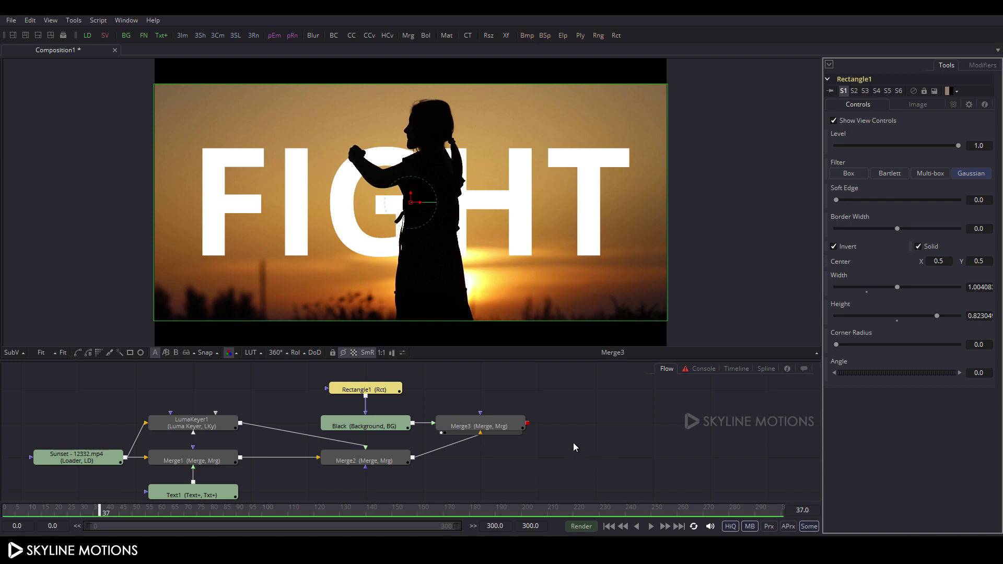
pyautogui.click(574, 447)
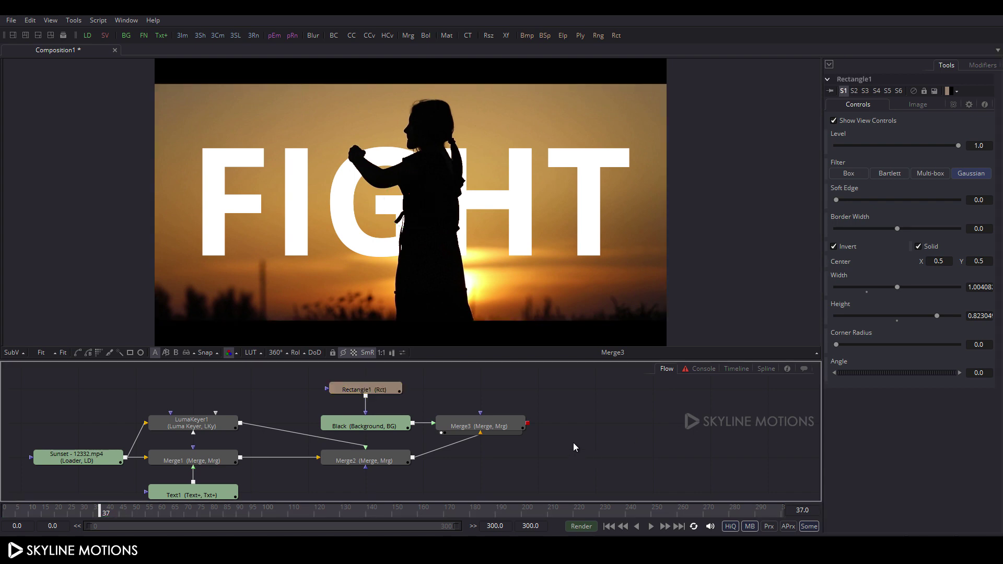
# Step: Rename the Merge3 node as Final
pyautogui.click(487, 427)
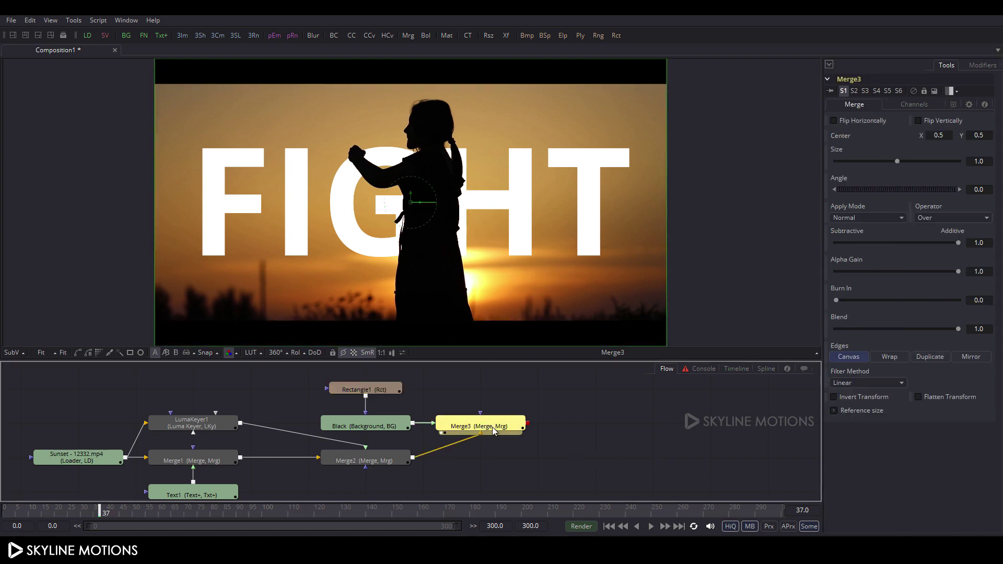
pyautogui.rightClick(493, 431)
pyautogui.click(524, 318)
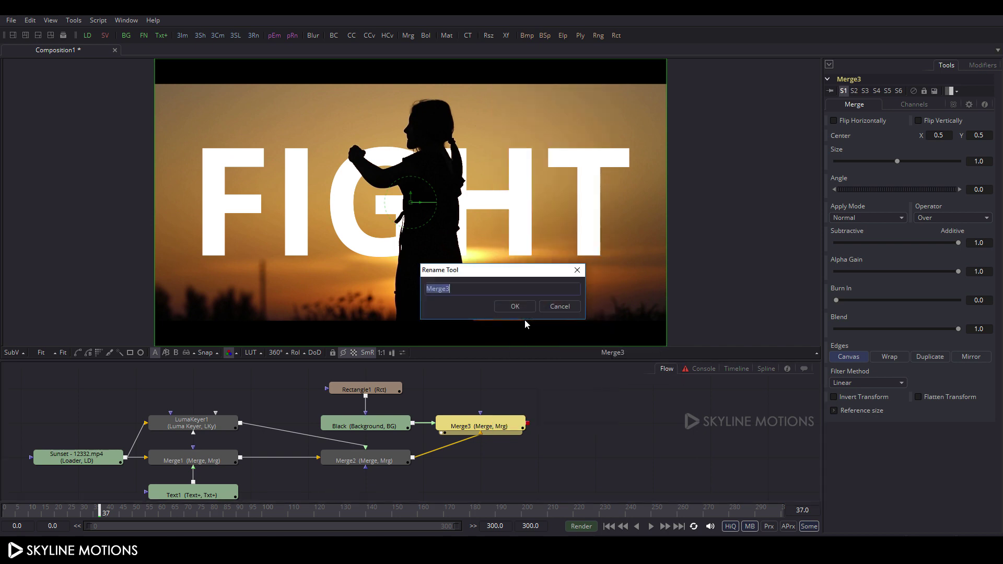
pyautogui.write('Final')
pyautogui.press('Return')
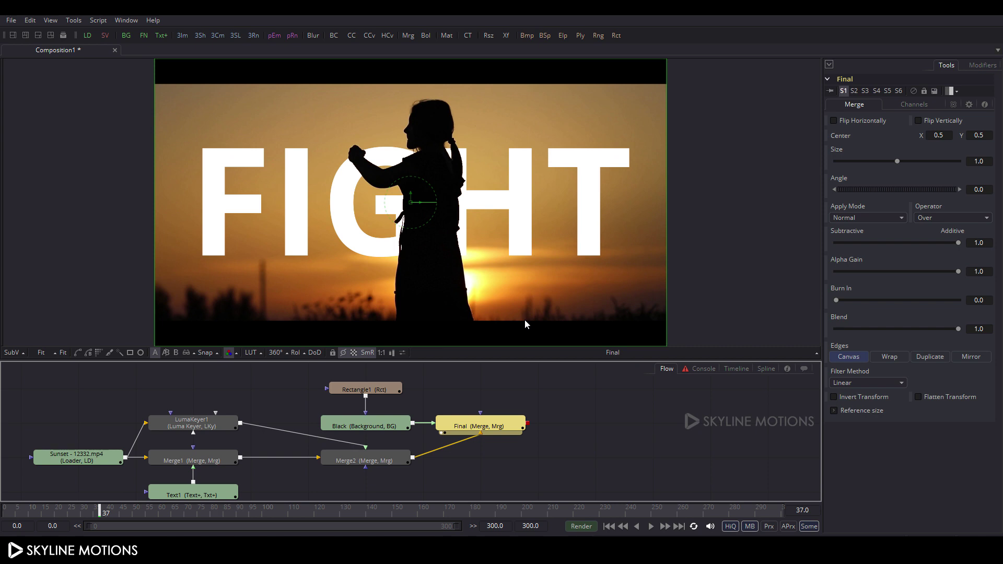
# Step: Play back the finished letterboxed composite from the first frame, then stop playback
pyautogui.click(613, 528)
pyautogui.click(651, 526)
pyautogui.click(641, 493)
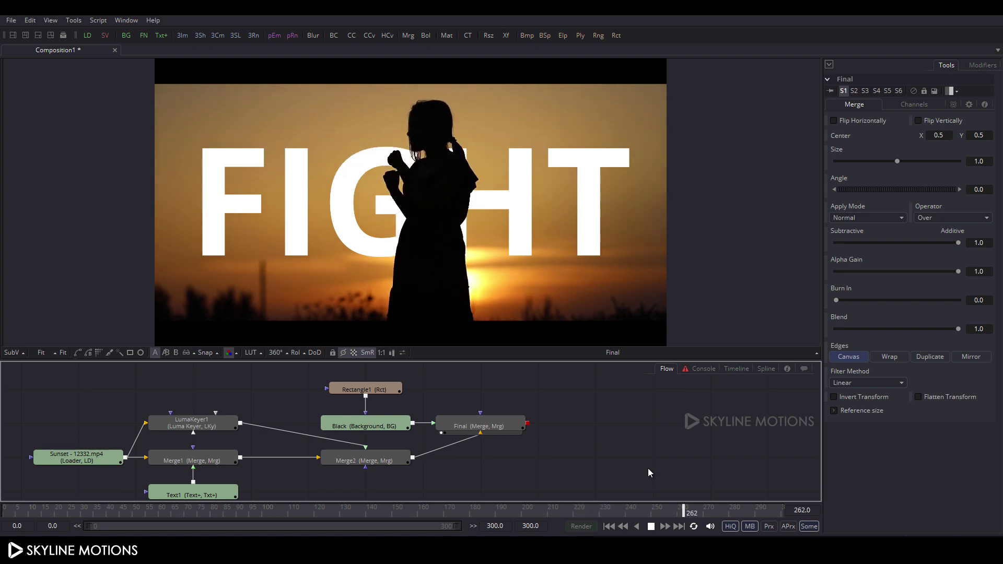
pyautogui.click(651, 526)
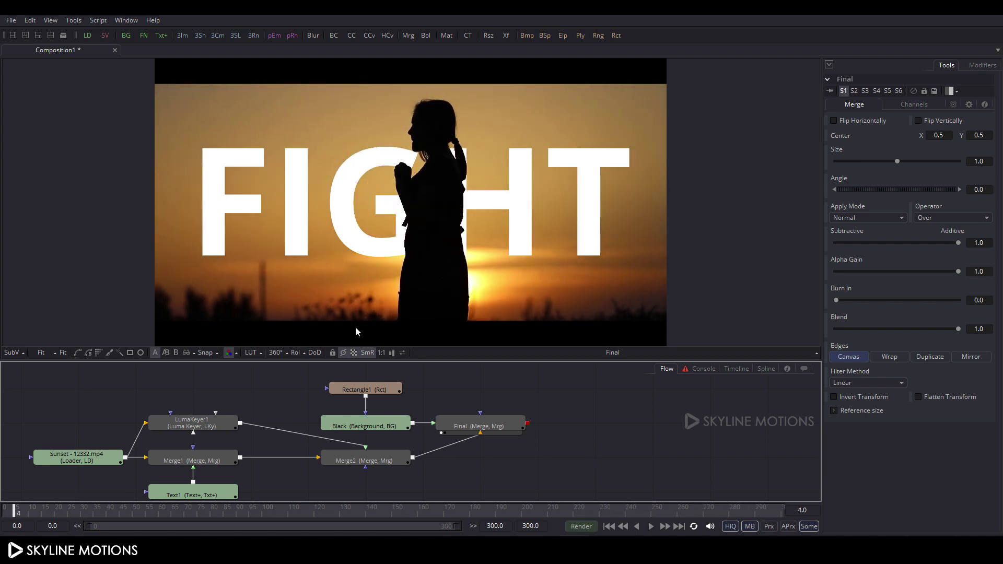
# Step: Create a new composition and load the Street - 4301 clip from the Behind folder into its viewer
pyautogui.click(11, 20)
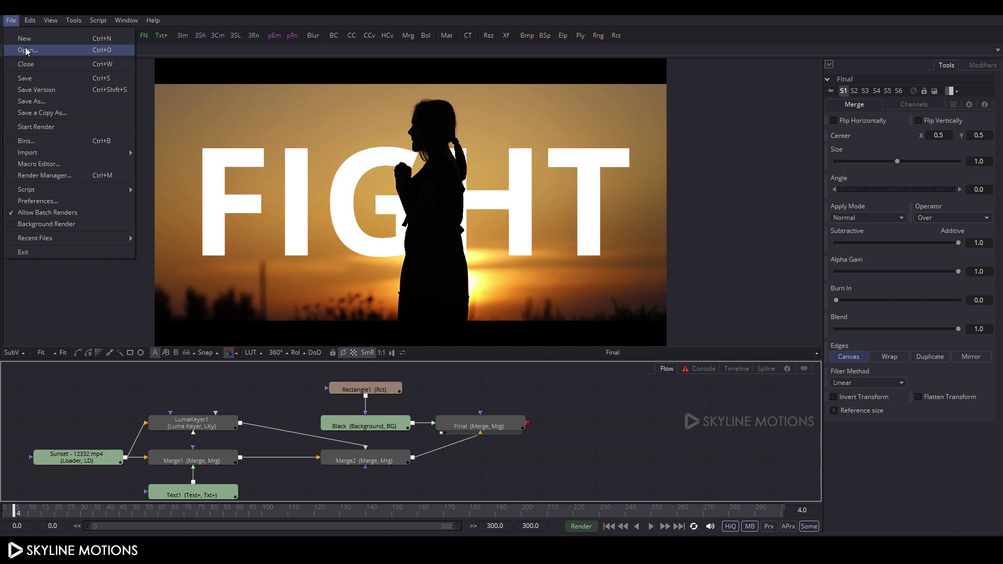
pyautogui.click(27, 40)
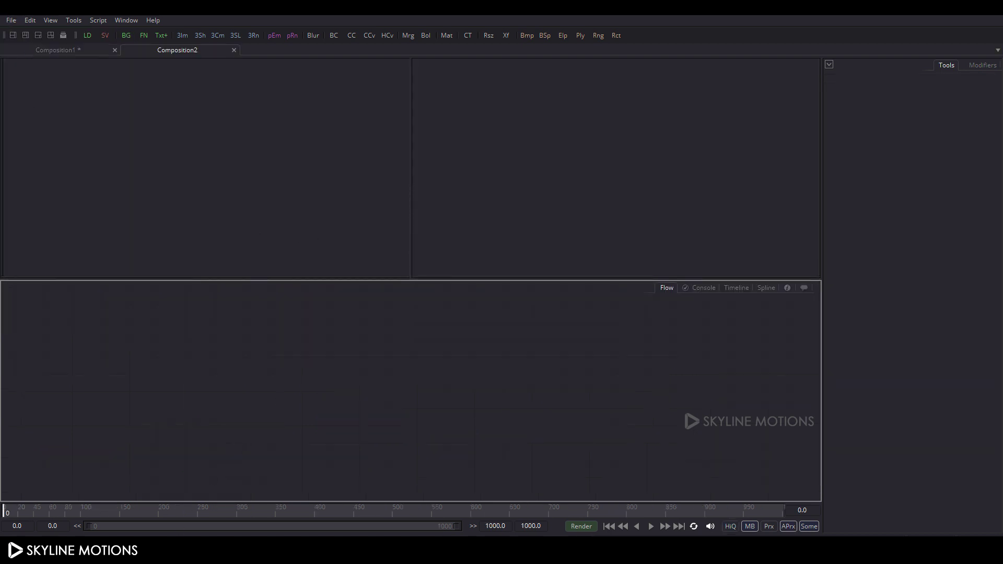
pyautogui.hotkey('alt', 'Tab')
pyautogui.click(622, 222)
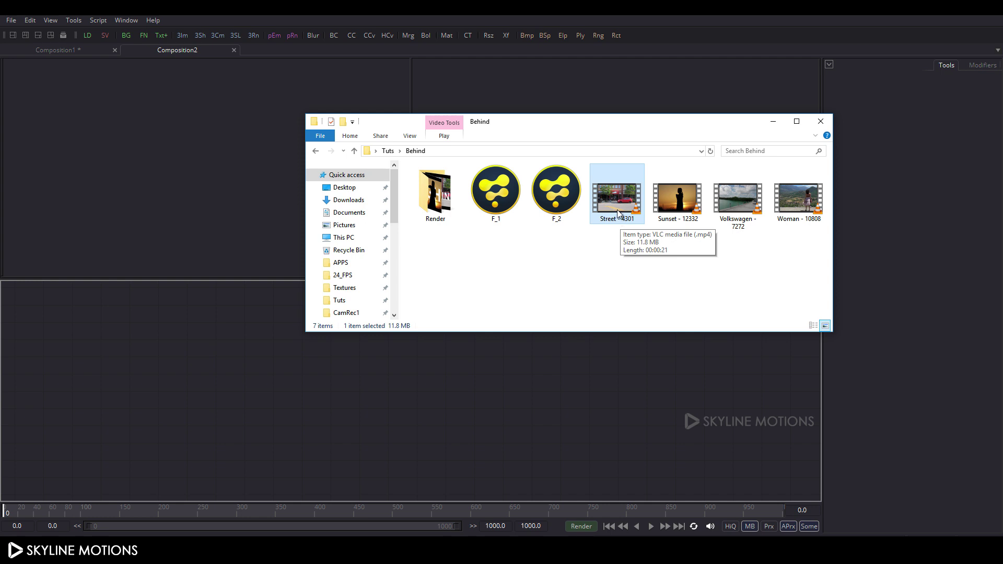
pyautogui.moveTo(614, 205); pyautogui.dragTo(178, 204)
pyautogui.click(774, 122)
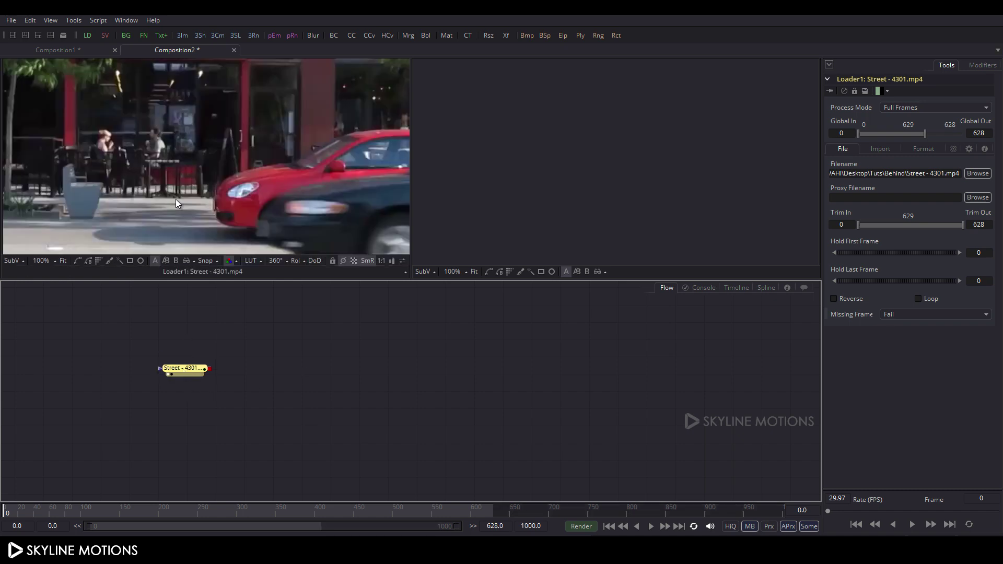
# Step: Fit the Street clip to the viewer and switch the layout to a single viewer
pyautogui.click(63, 260)
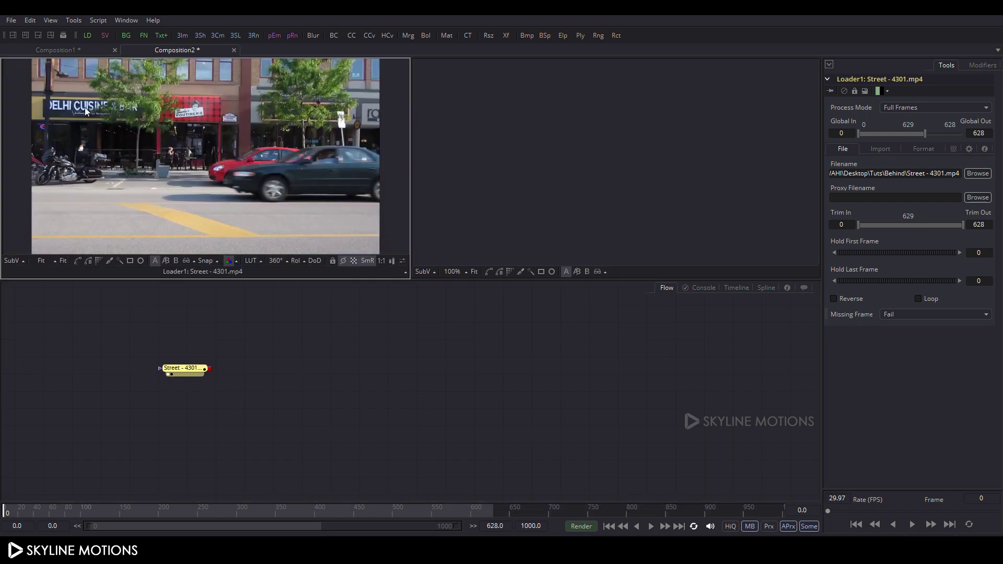
pyautogui.click(15, 38)
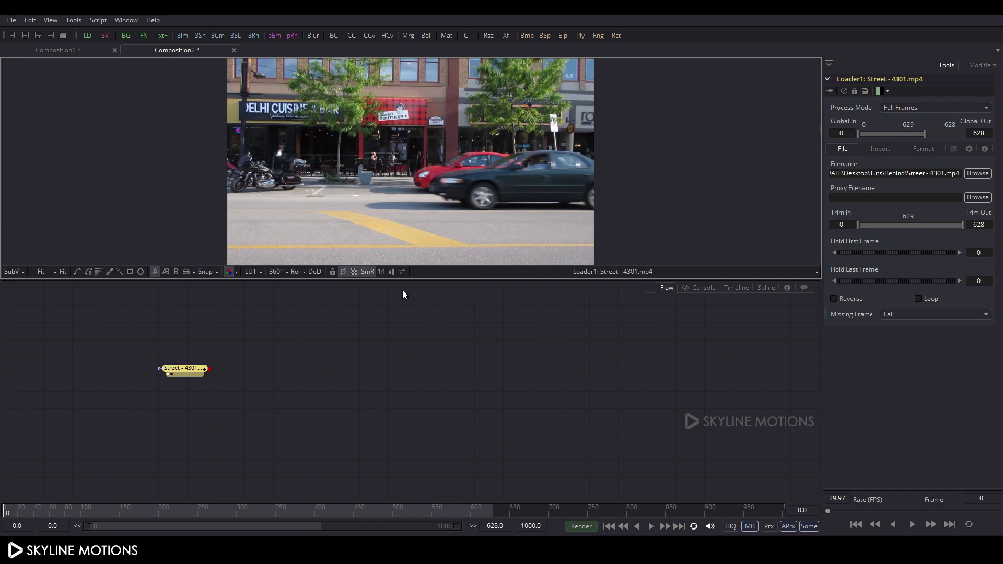
# Step: Enlarge the viewer and turn on arranging tools to grid, realigning the Street loader node in the flow
pyautogui.moveTo(406, 281); pyautogui.dragTo(394, 360)
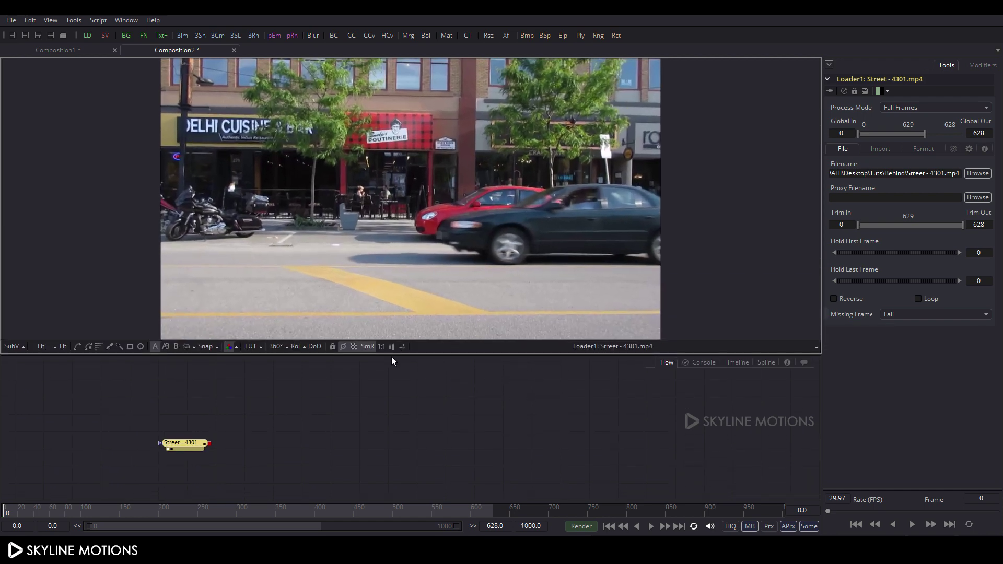
pyautogui.rightClick(249, 436)
pyautogui.moveTo(306, 278)
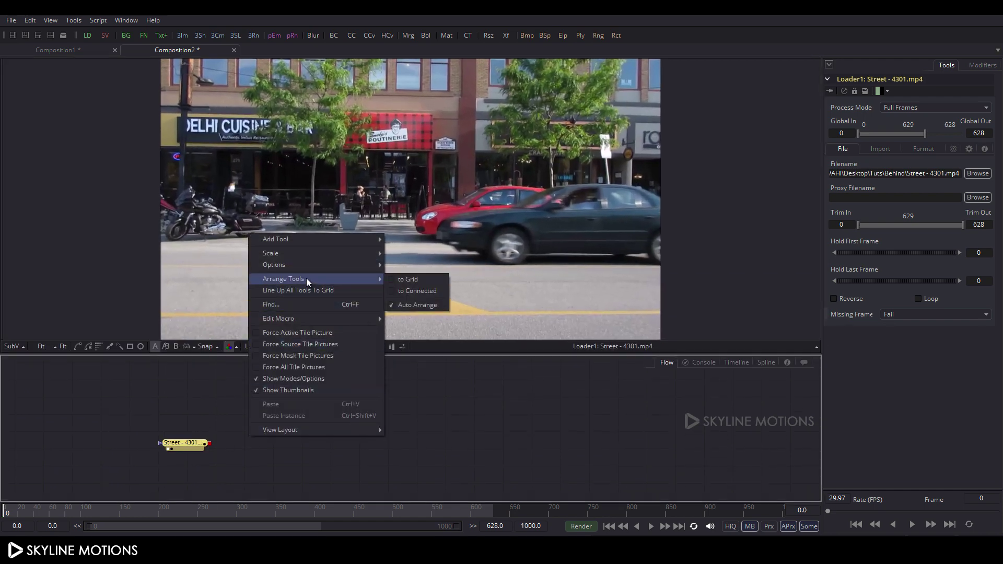
pyautogui.click(437, 278)
pyautogui.moveTo(186, 448); pyautogui.dragTo(146, 437)
pyautogui.scroll(2, 229, 444)
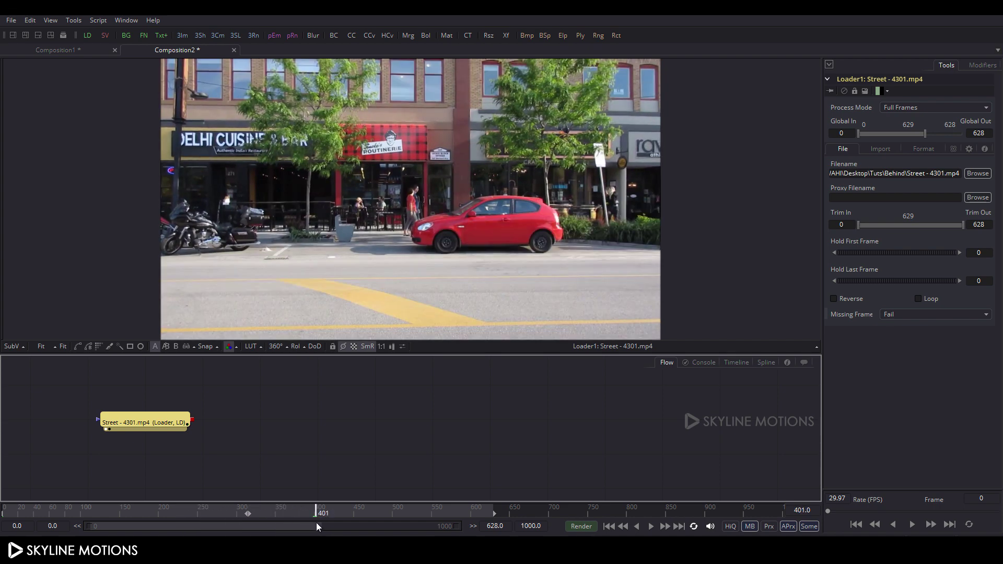
# Step: Limit the time range to frames 400–625, review the Street clip's playback, and park the playhead at frame 473
pyautogui.moveTo(316, 523); pyautogui.dragTo(294, 513)
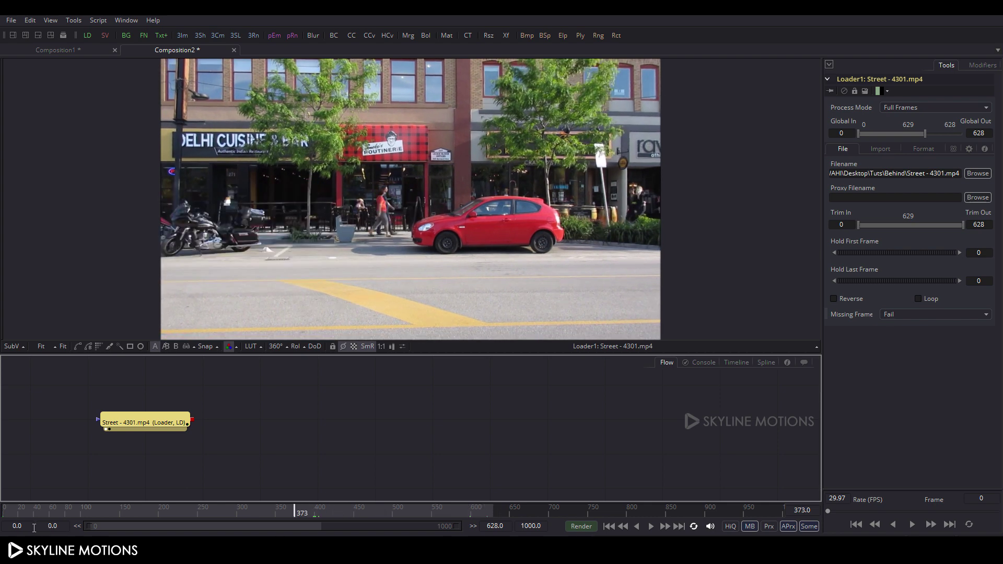
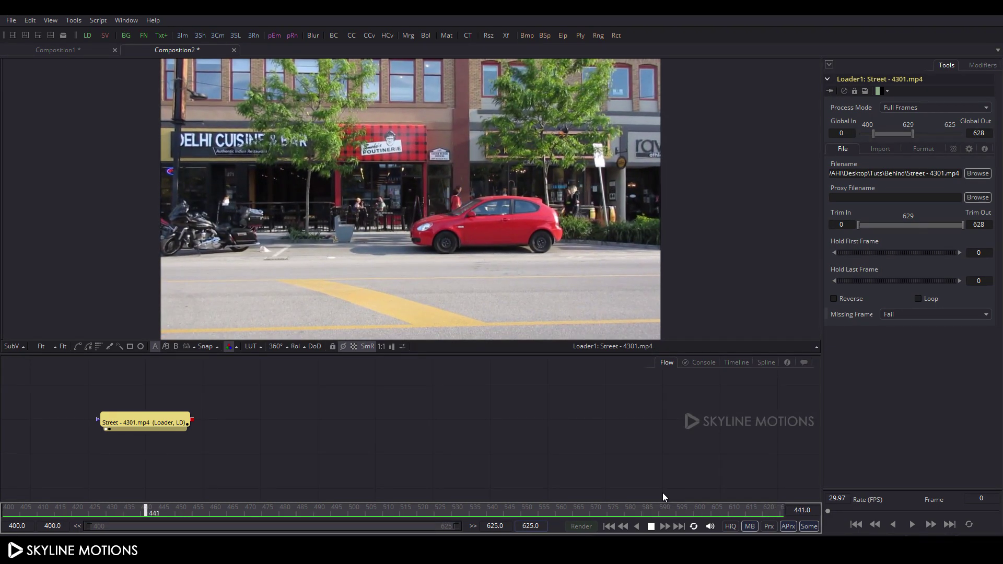
pyautogui.click(651, 527)
pyautogui.moveTo(252, 512)
pyautogui.mouseDown()
pyautogui.moveTo(543, 519)
pyautogui.moveTo(257, 509)
pyautogui.mouseUp()
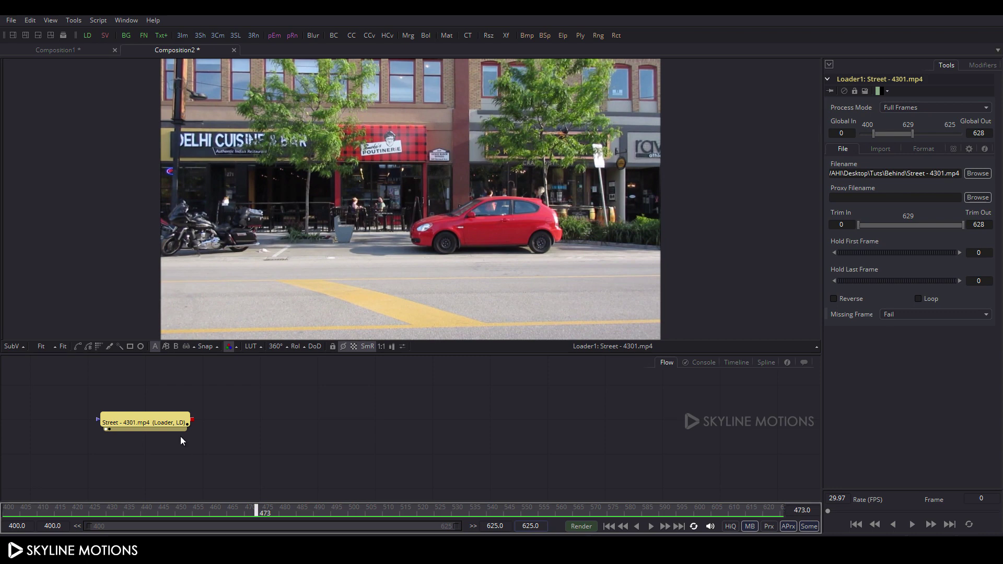
# Step: Add a Tracker node after the Street loader and show it in the viewer
pyautogui.click(147, 424)
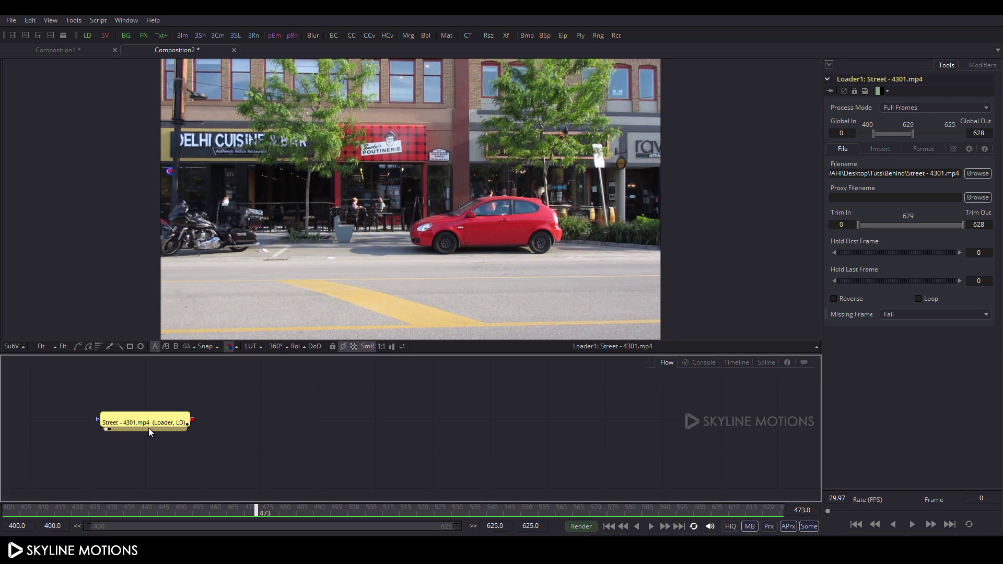
pyautogui.click(74, 19)
pyautogui.moveTo(98, 292)
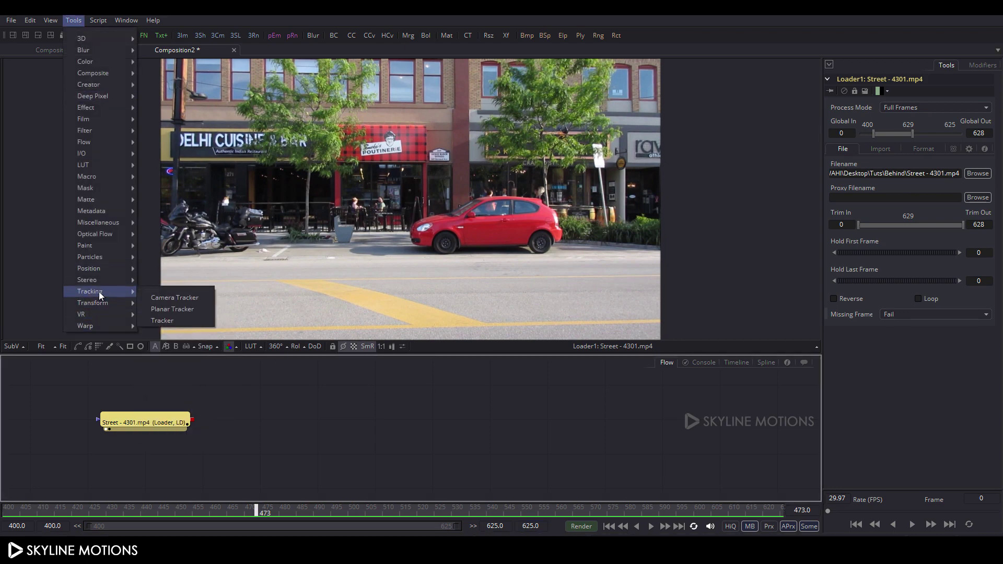
pyautogui.click(172, 320)
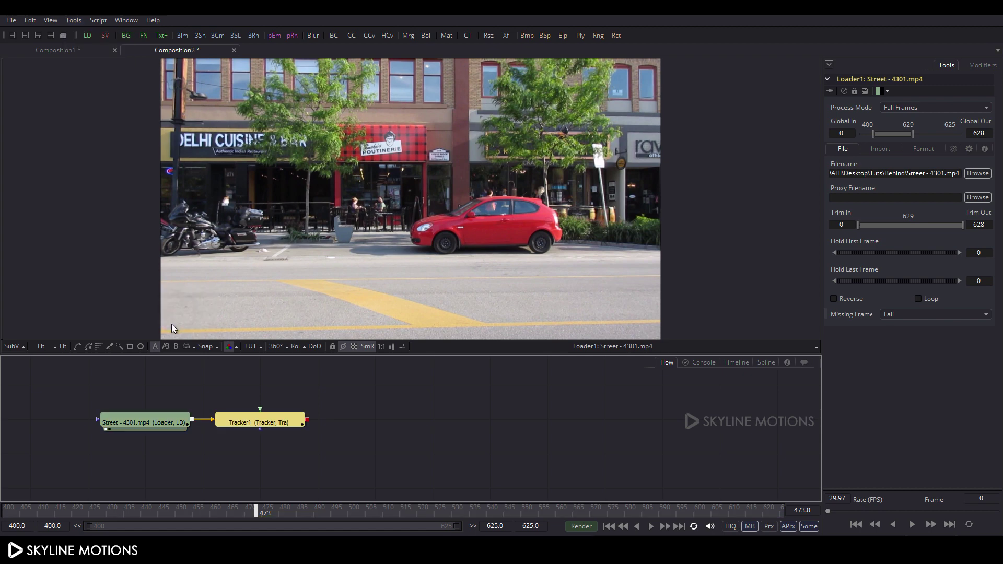
pyautogui.click(234, 423)
pyautogui.press('1')
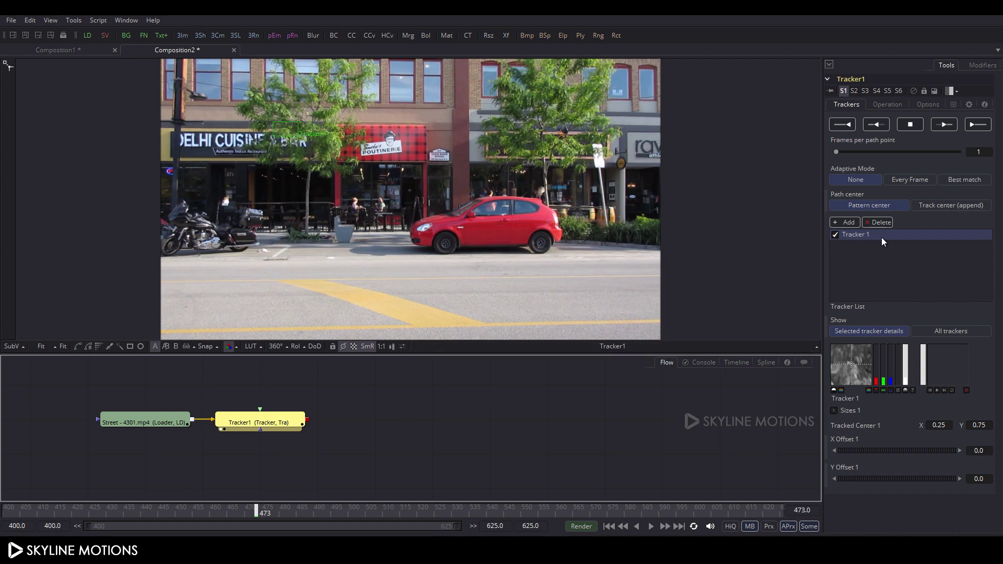
# Step: Add a second tracker, placing Tracker 1 on the Delhi Cuisine sign and Tracker 2 on the grey shop sign across the facade
pyautogui.click(848, 223)
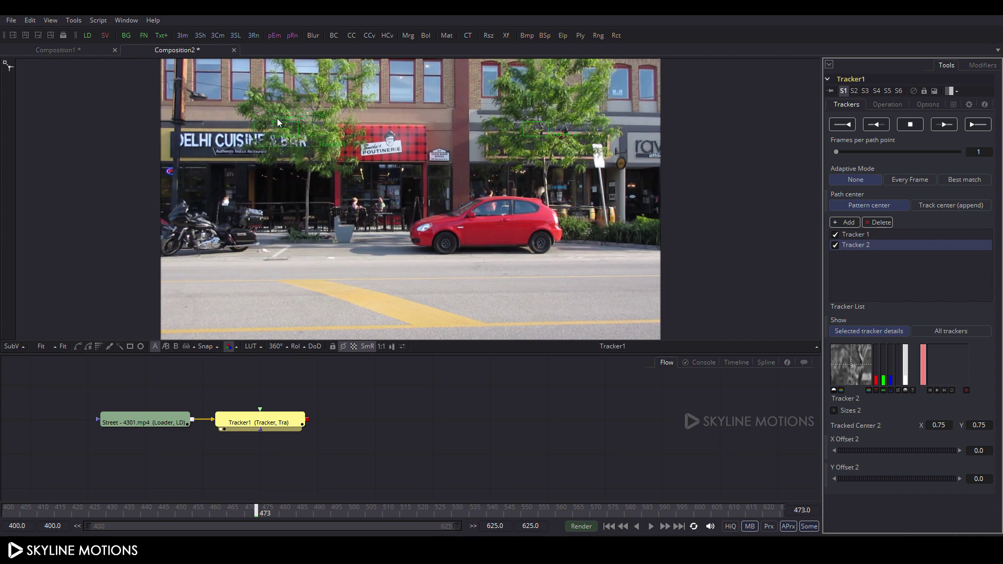
pyautogui.moveTo(271, 122); pyautogui.dragTo(206, 139)
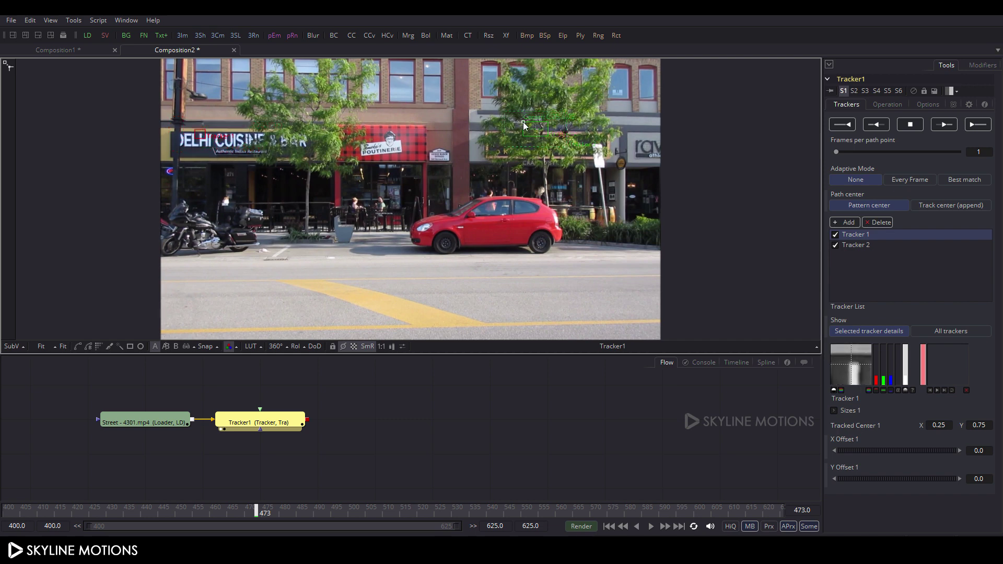
pyautogui.moveTo(531, 119); pyautogui.dragTo(651, 156)
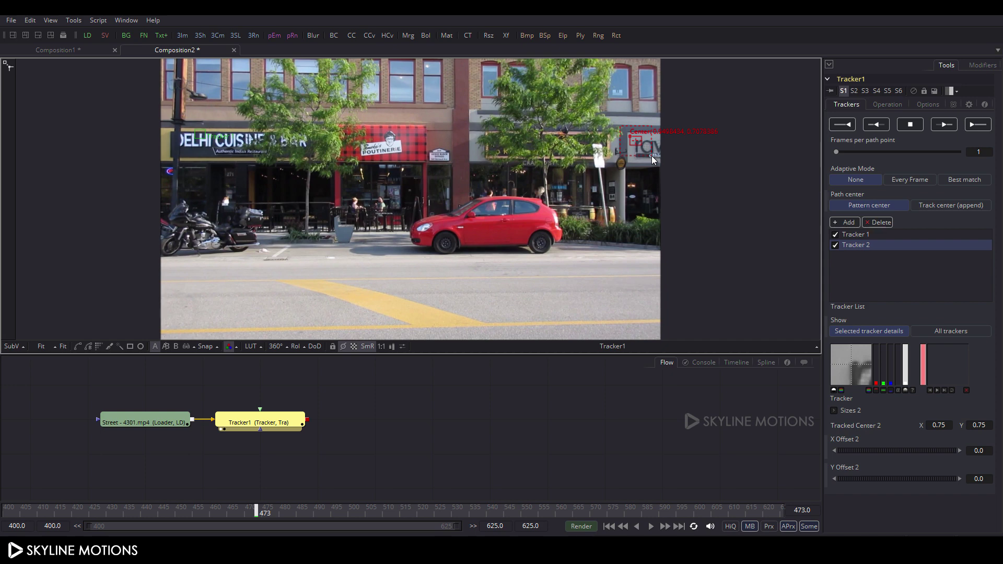
# Step: Track both points forward from frame 400 through 625, and return the playhead to frame 400
pyautogui.moveTo(284, 504); pyautogui.dragTo(1, 491)
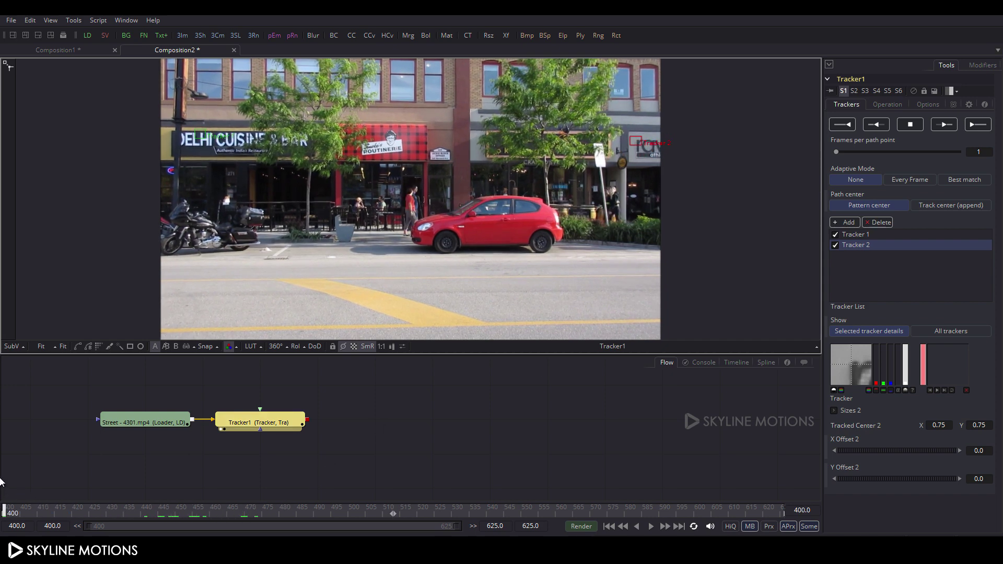
pyautogui.moveTo(201, 136)
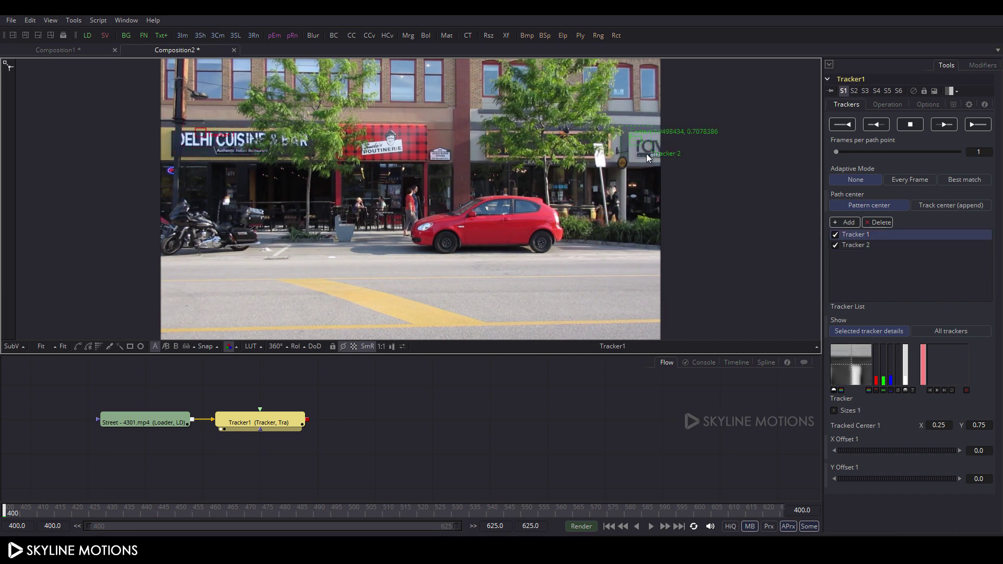
pyautogui.moveTo(632, 137)
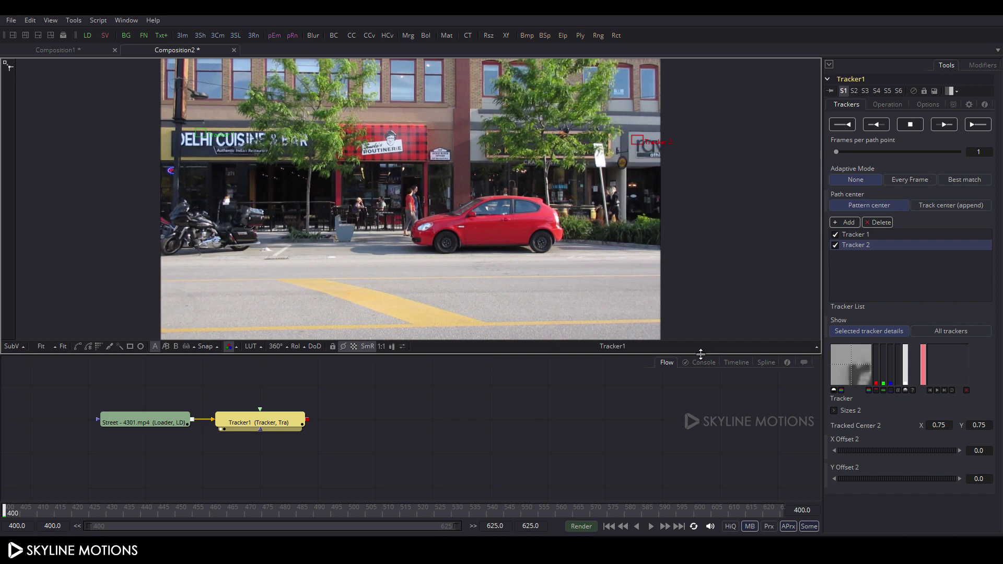
pyautogui.click(975, 125)
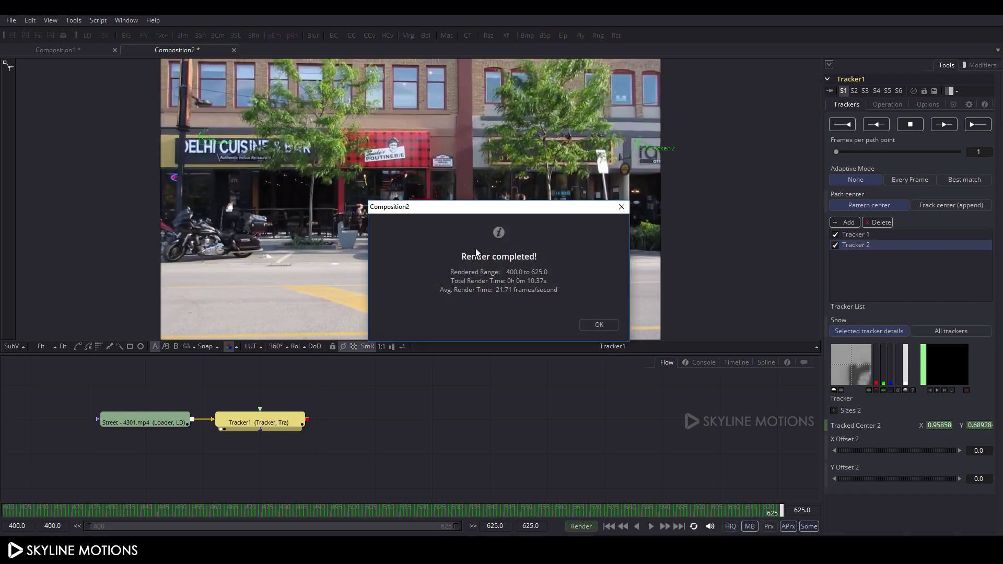
pyautogui.click(598, 325)
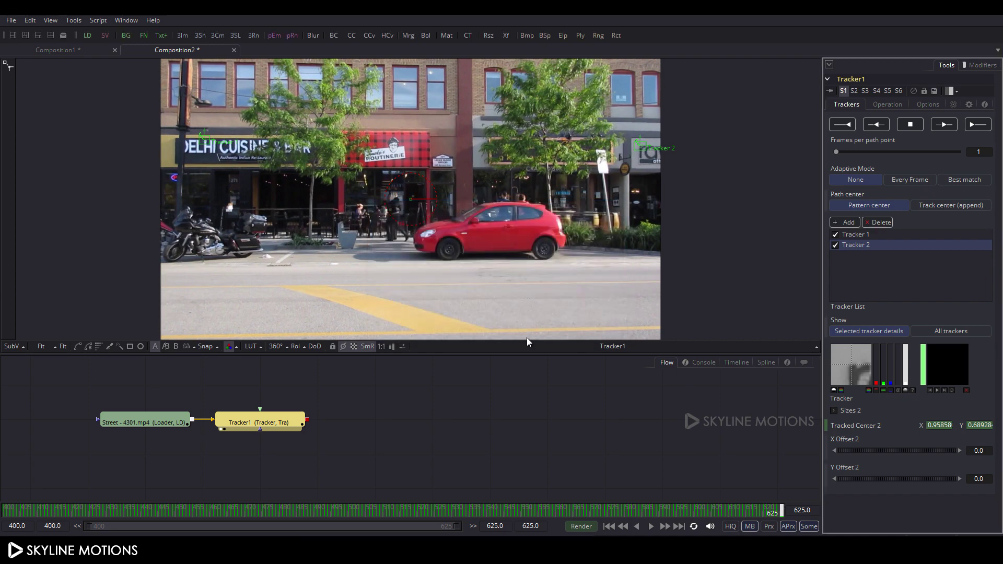
pyautogui.moveTo(119, 514); pyautogui.dragTo(2, 488)
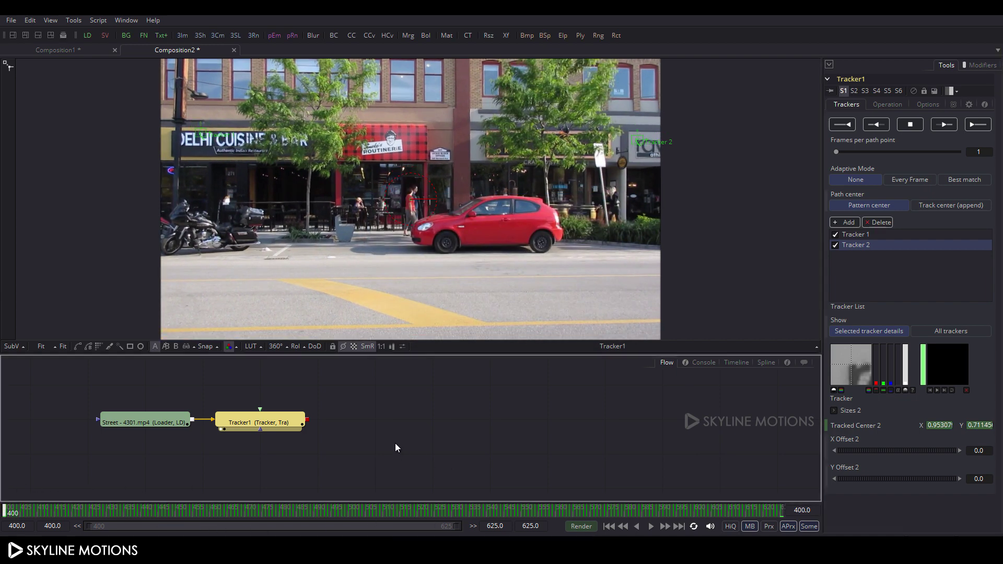
# Step: Create a separate Text+ node reading AMAZING and connect it to the foreground input of Tracker1
pyautogui.click(395, 444)
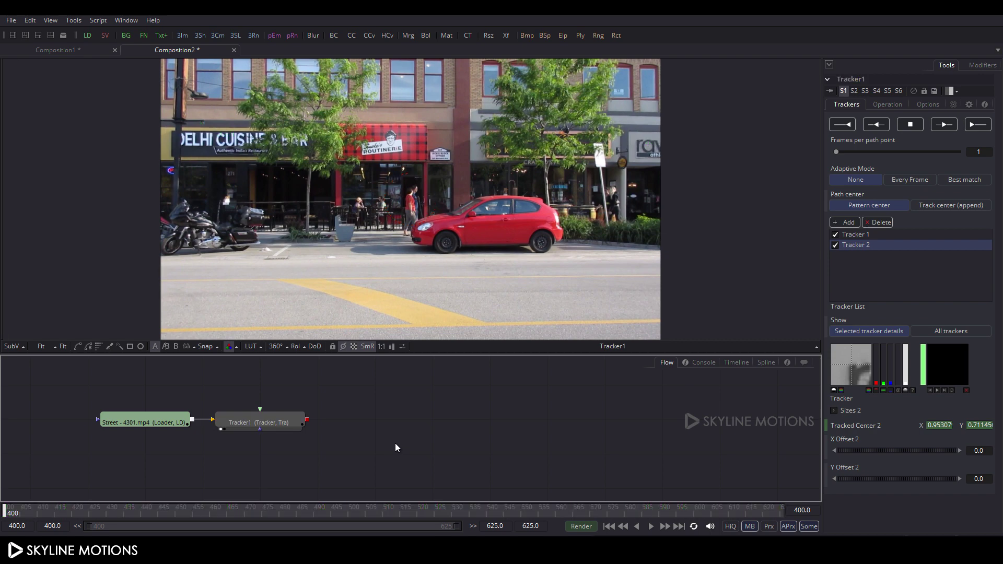
pyautogui.click(161, 35)
pyautogui.moveTo(424, 457); pyautogui.dragTo(424, 422)
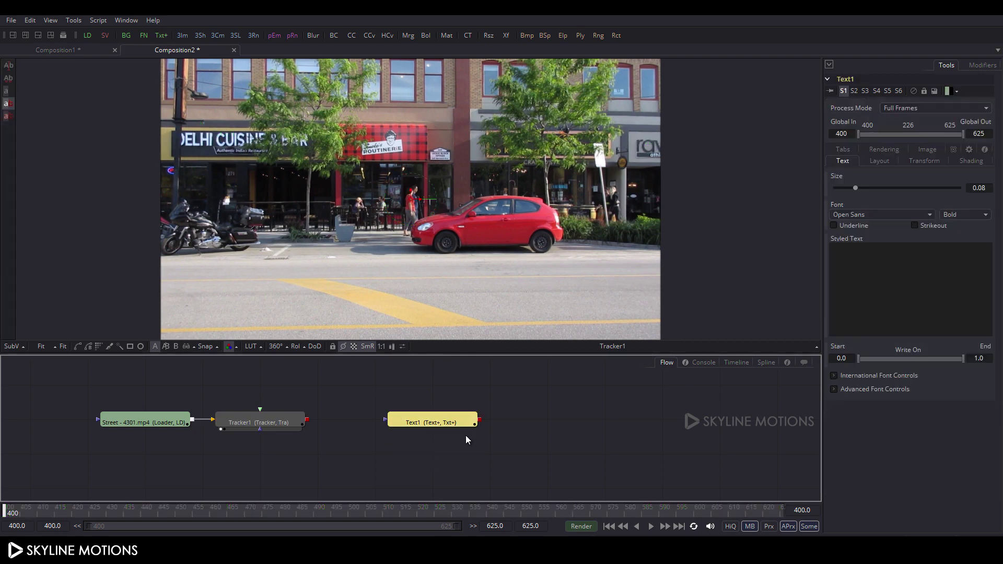
pyautogui.click(867, 264)
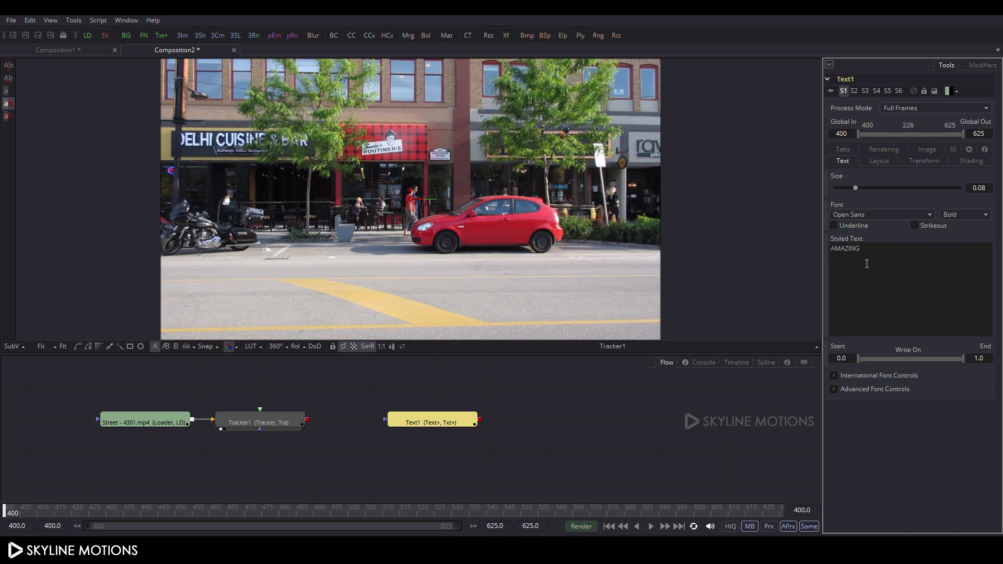
pyautogui.moveTo(432, 424); pyautogui.dragTo(273, 391)
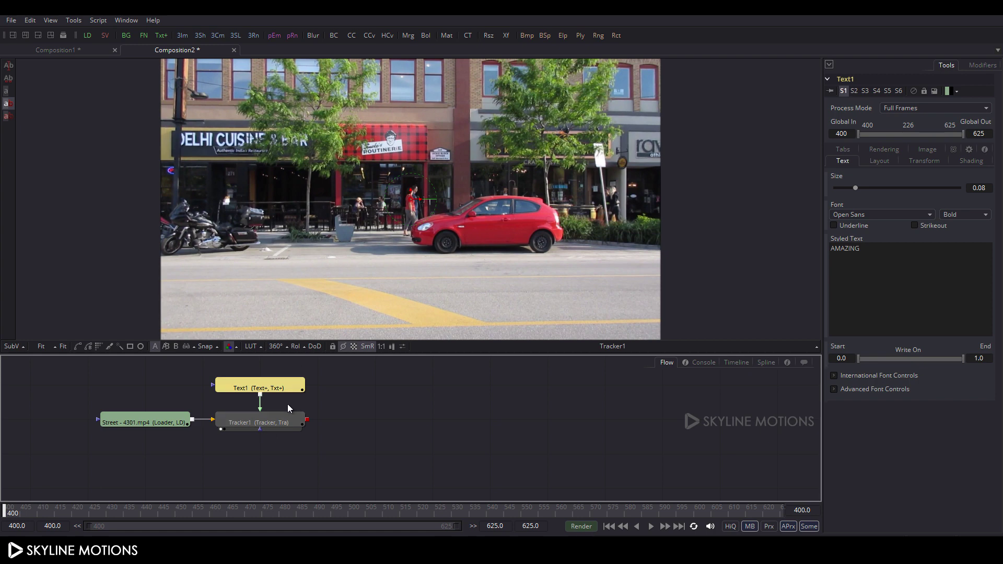
# Step: Set Tracker1's adaptive mode to Best match and its operation to Match Move with FG over BG merging
pyautogui.click(266, 422)
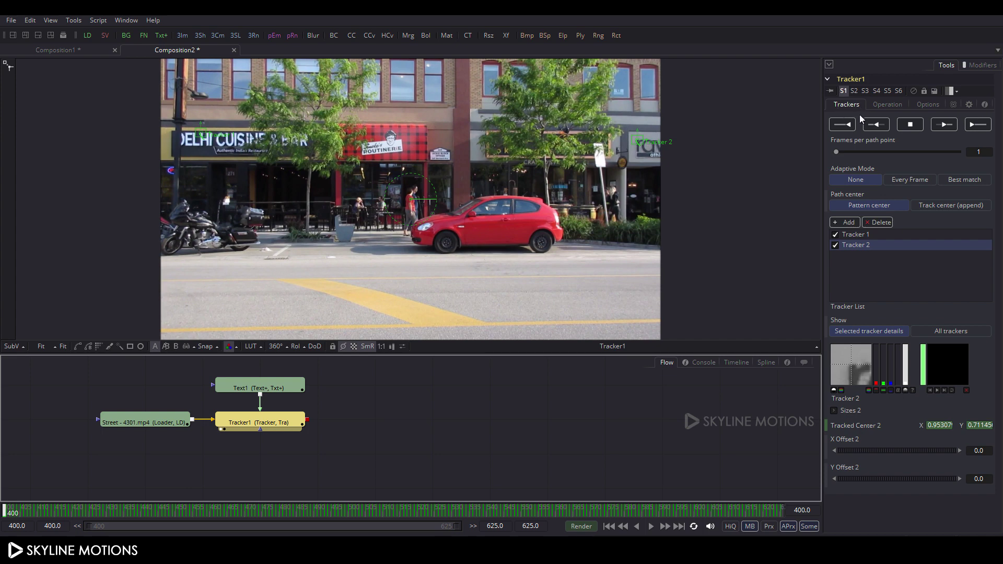
pyautogui.click(959, 183)
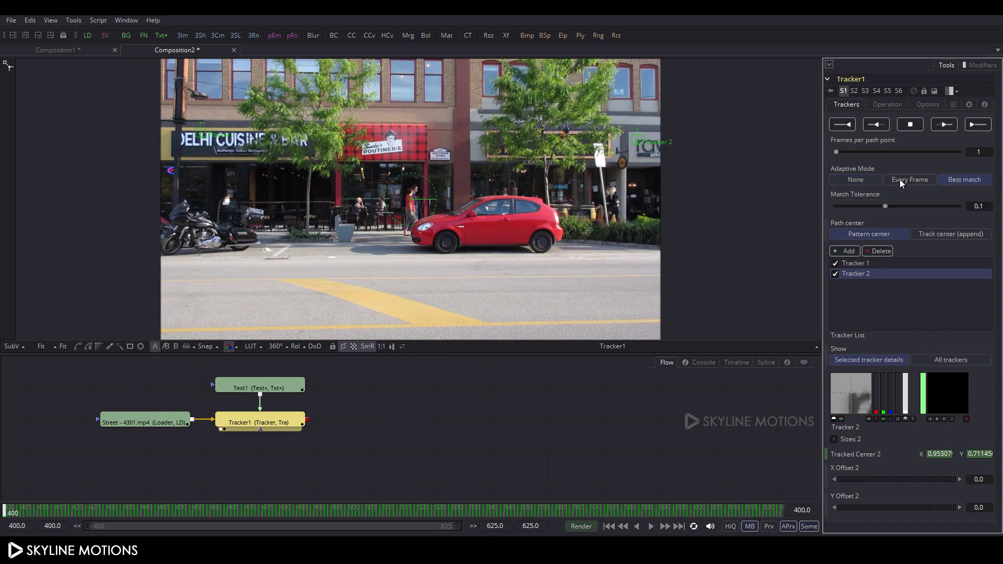
pyautogui.click(887, 105)
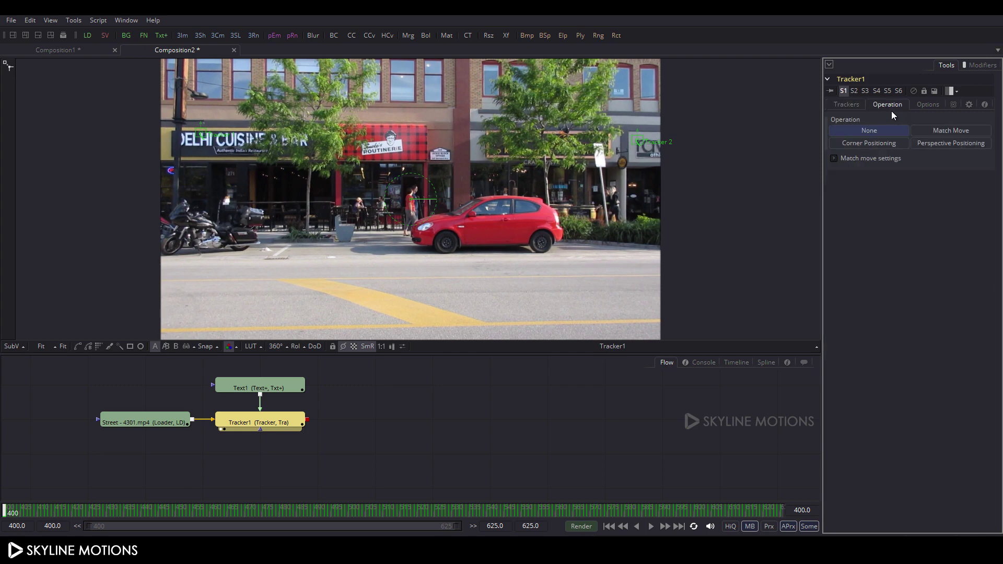
pyautogui.click(952, 130)
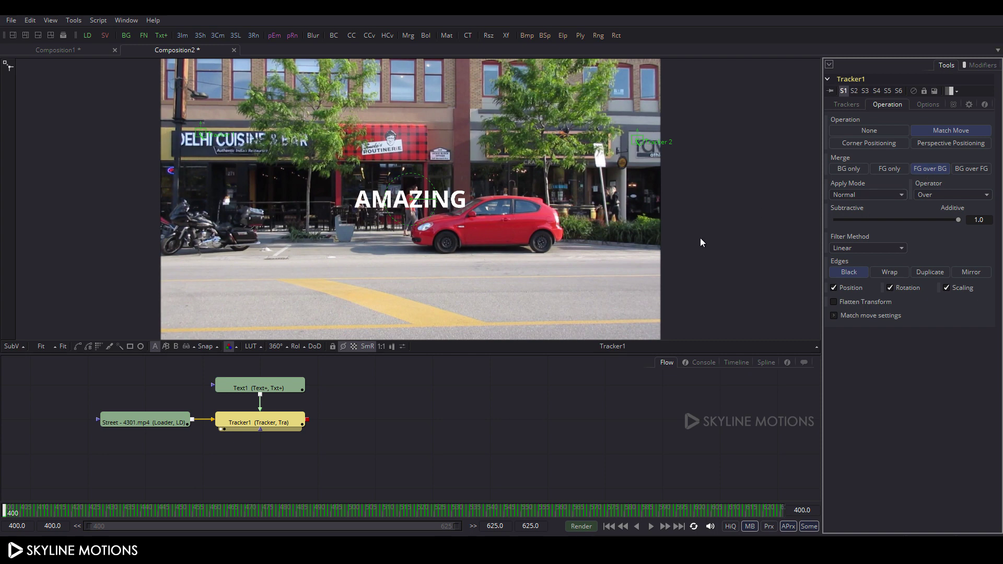
# Step: Enlarge the AMAZING text to a size of about 0.256 and lower it so its base sits near the curb
pyautogui.click(265, 393)
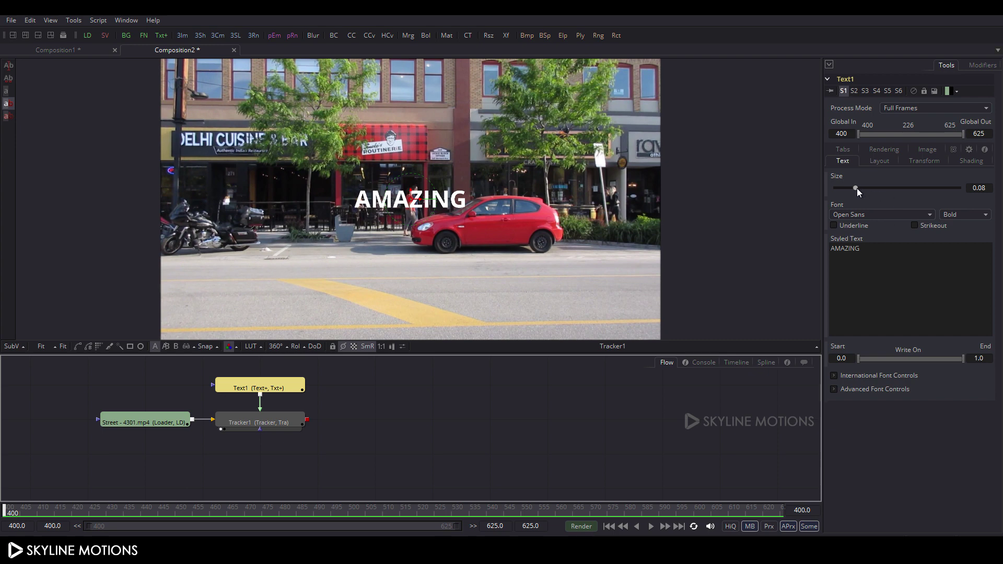
pyautogui.moveTo(857, 190); pyautogui.dragTo(899, 189)
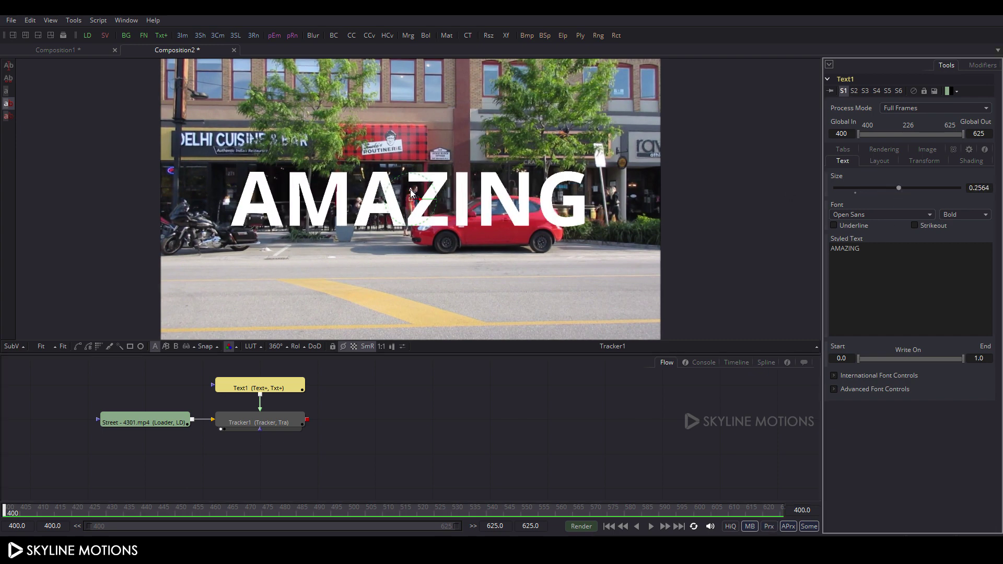
pyautogui.moveTo(411, 193); pyautogui.dragTo(433, 216)
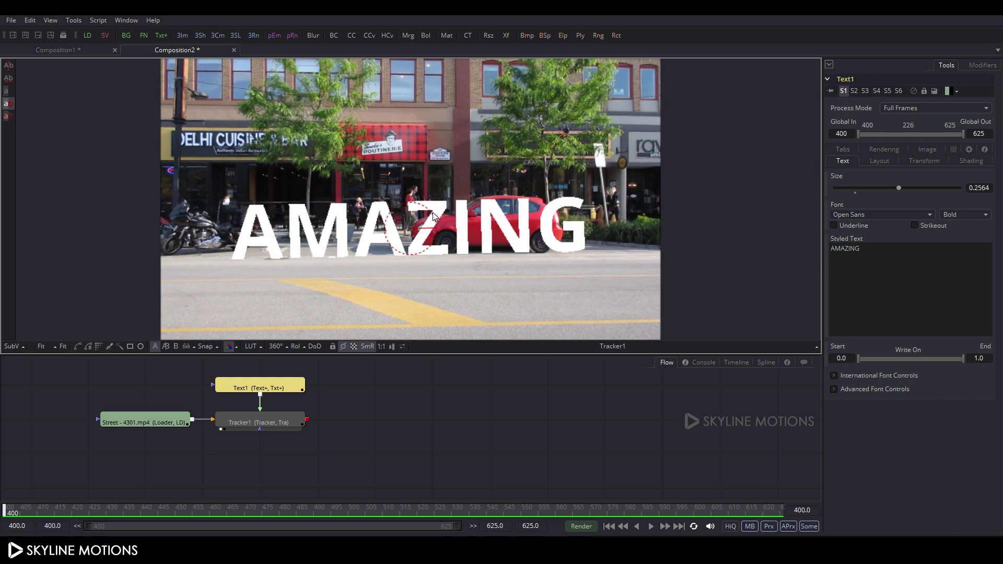
# Step: Turn on high-quality display with auto proxy off, and increase the AMAZING text size to 0.312
pyautogui.click(730, 527)
pyautogui.click(788, 527)
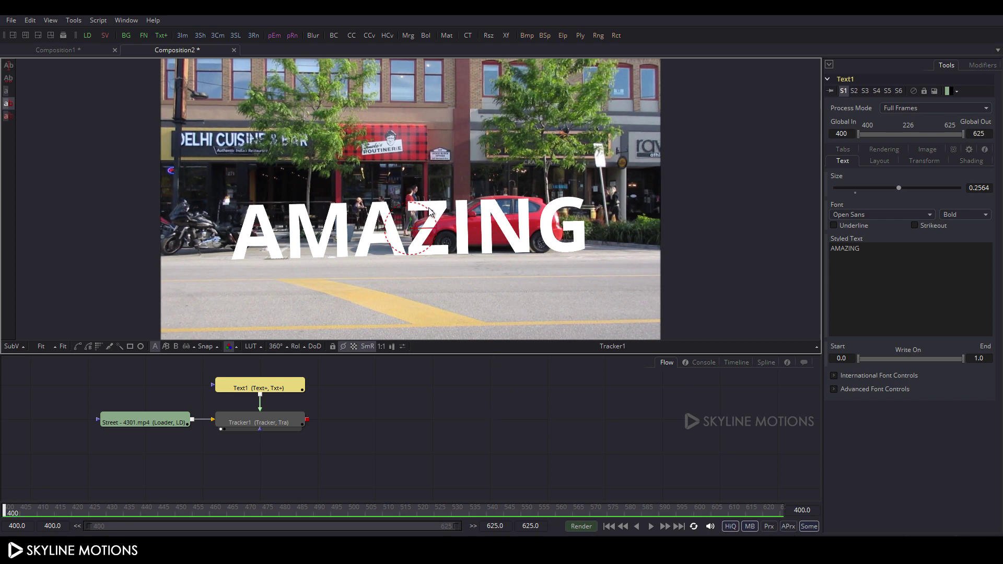
pyautogui.moveTo(899, 188); pyautogui.dragTo(904, 187)
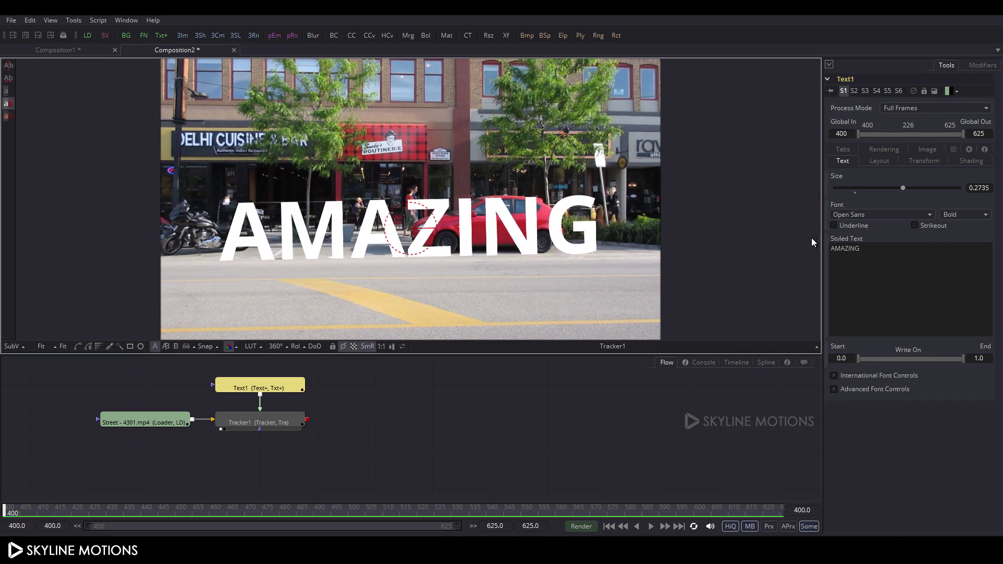
pyautogui.moveTo(903, 187)
pyautogui.mouseDown()
pyautogui.moveTo(921, 190)
pyautogui.moveTo(912, 188)
pyautogui.mouseUp()
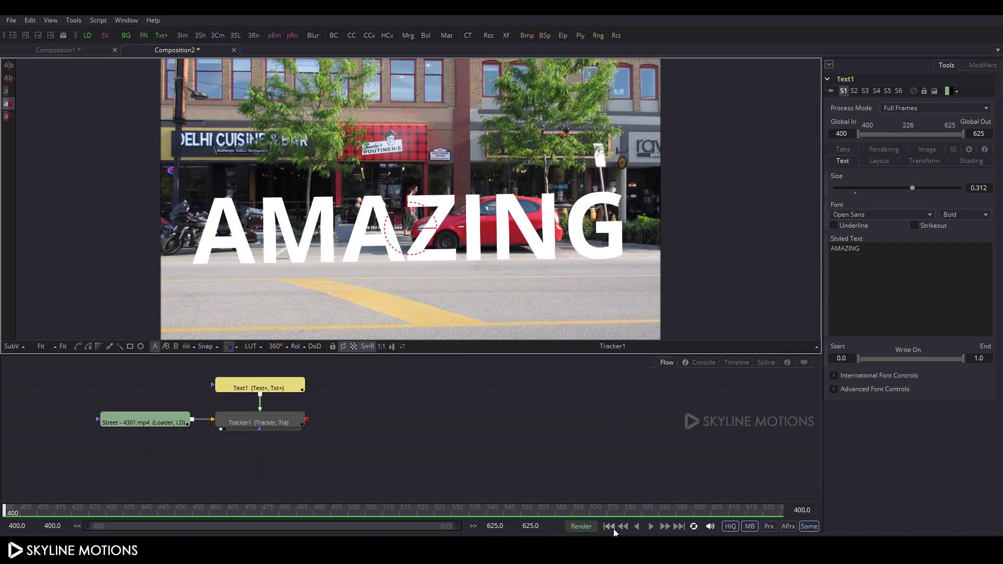
# Step: Play back the composite from frame 400 to check how the AMAZING text follows the street footage
pyautogui.click(653, 528)
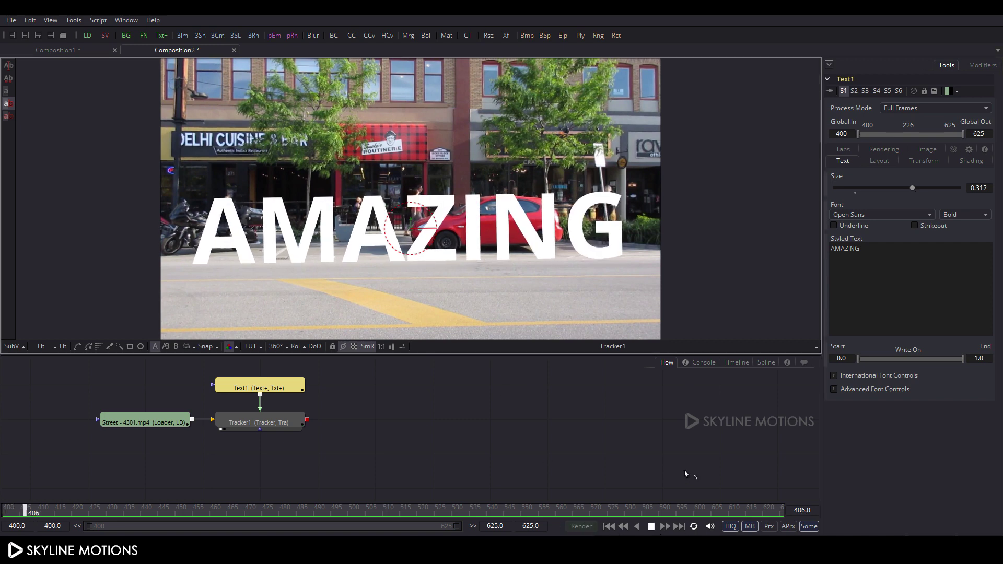
pyautogui.click(660, 460)
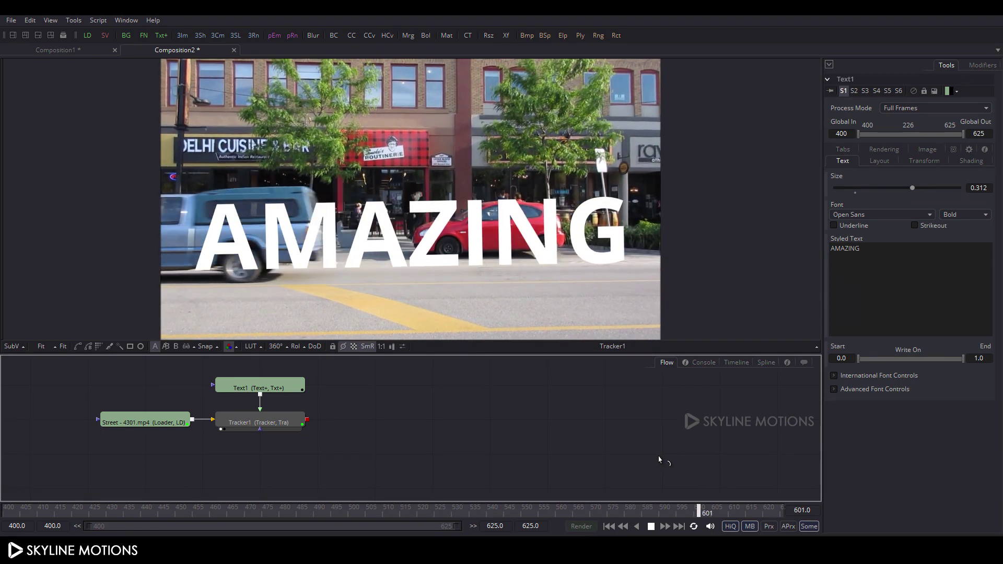
# Step: Stop playback, move to frame 580 and add a polygon mask to the Text1 node
pyautogui.click(651, 526)
pyautogui.click(529, 513)
pyautogui.moveTo(530, 515); pyautogui.dragTo(629, 523)
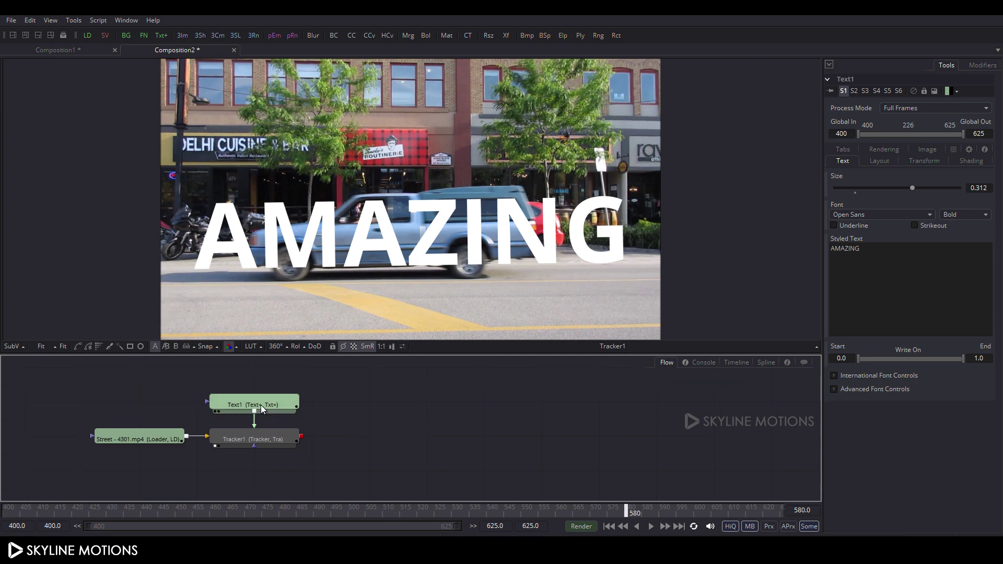
pyautogui.click(262, 407)
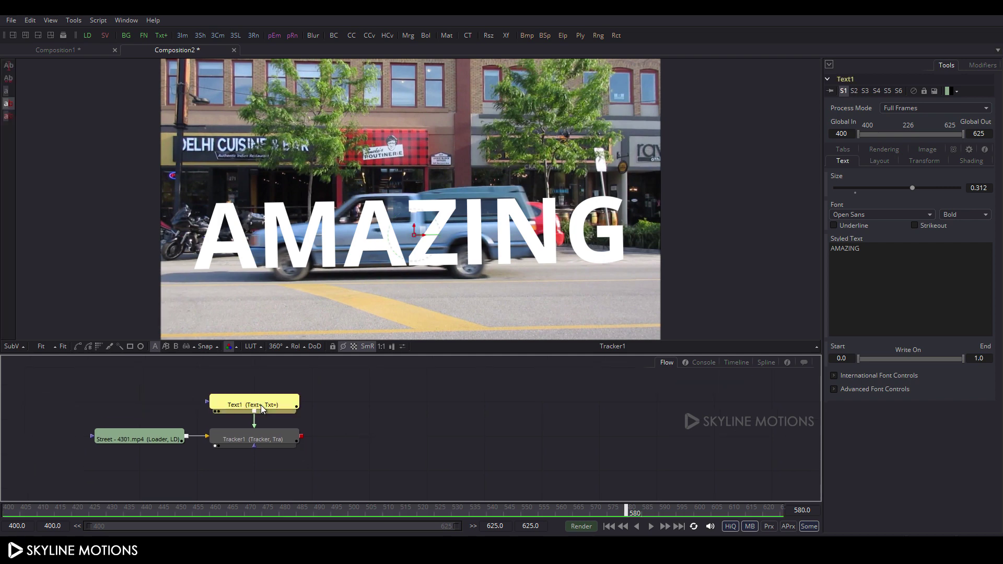
pyautogui.click(77, 347)
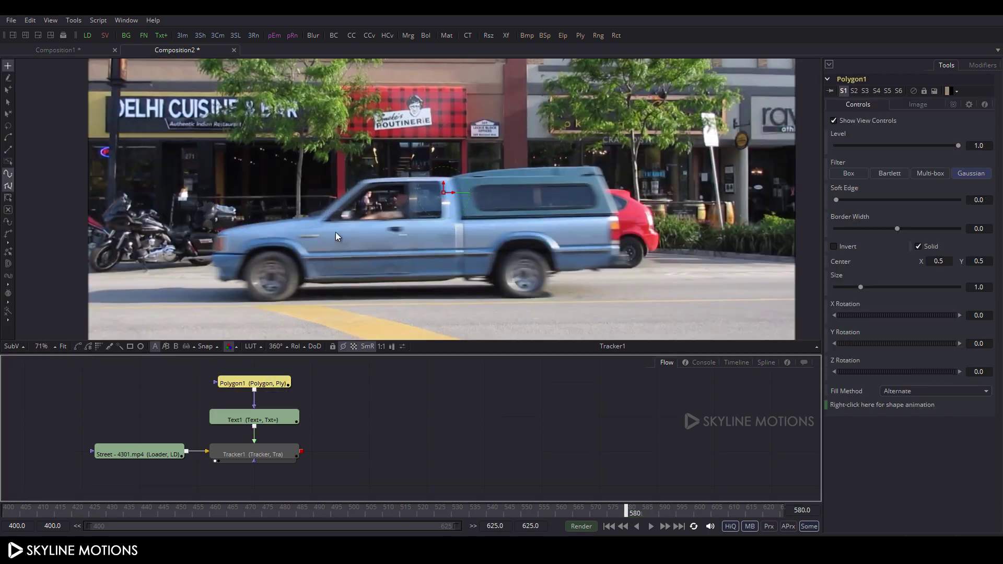
# Step: Trace mask points along the blue truck's upper edge, from the hood over the cab to the rear of the canopy roof
pyautogui.scroll(2, 336, 237)
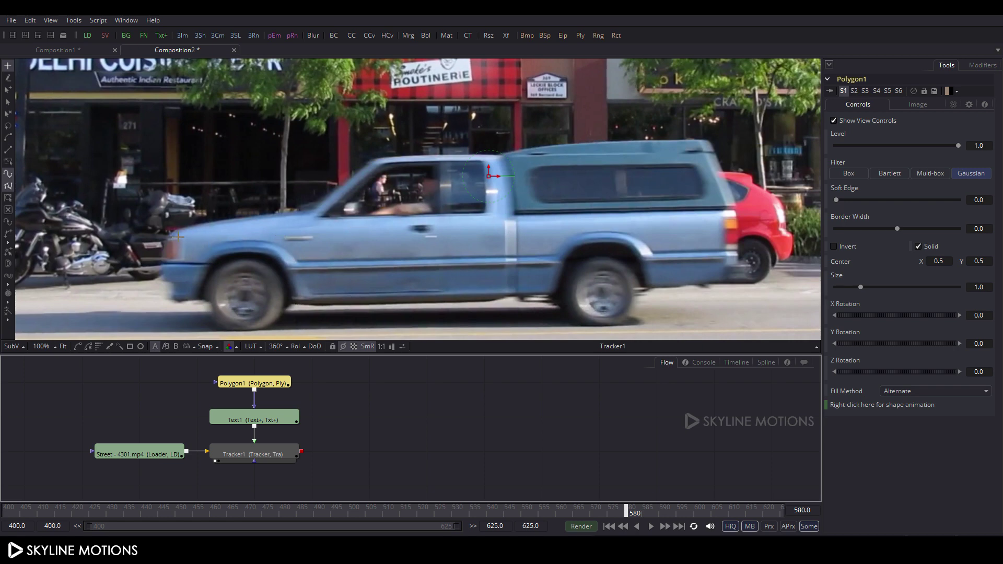
pyautogui.moveTo(172, 232); pyautogui.dragTo(273, 232)
pyautogui.click(226, 218)
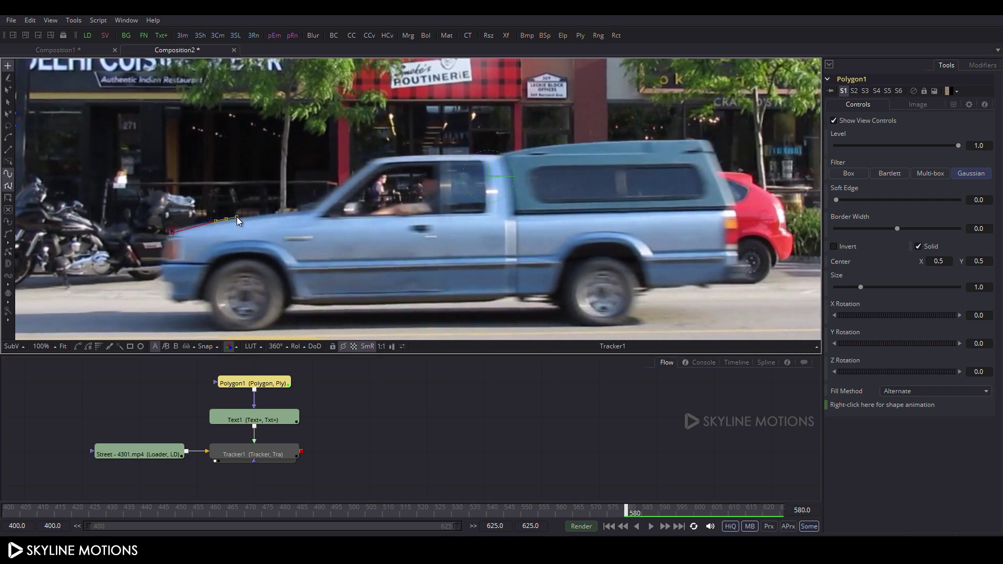
pyautogui.click(282, 211)
pyautogui.click(309, 205)
pyautogui.click(371, 159)
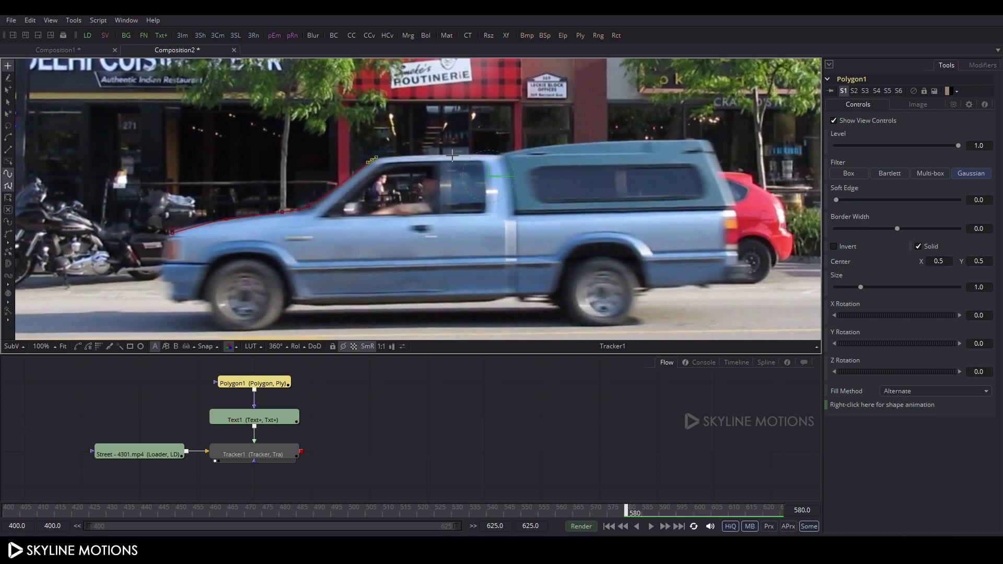
pyautogui.click(387, 157)
pyautogui.click(495, 155)
pyautogui.moveTo(572, 143); pyautogui.dragTo(612, 141)
pyautogui.click(695, 140)
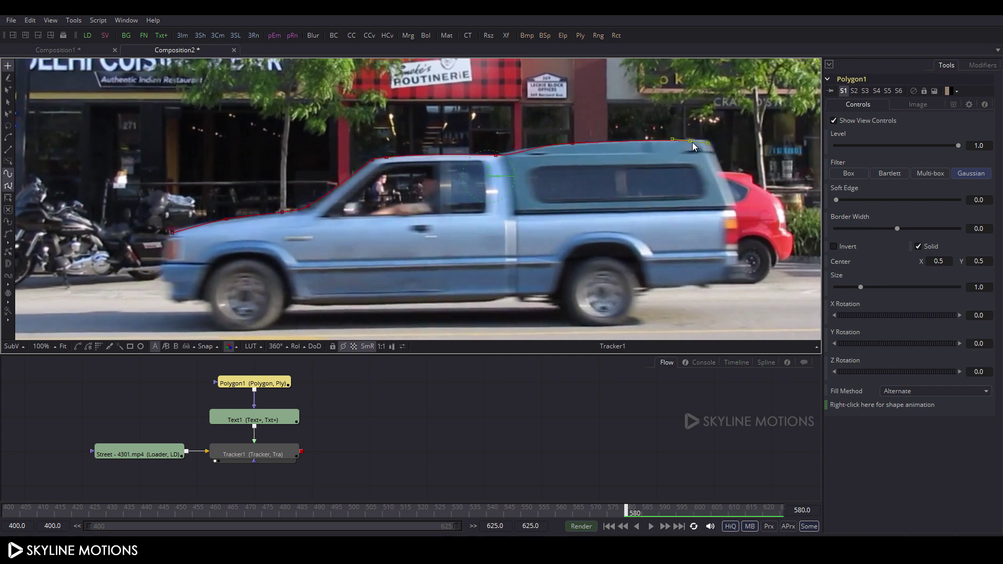
# Step: Continue the mask outline down the truck's tail and around the underside of its rear wheel
pyautogui.click(713, 147)
pyautogui.moveTo(736, 205); pyautogui.dragTo(737, 211)
pyautogui.click(729, 272)
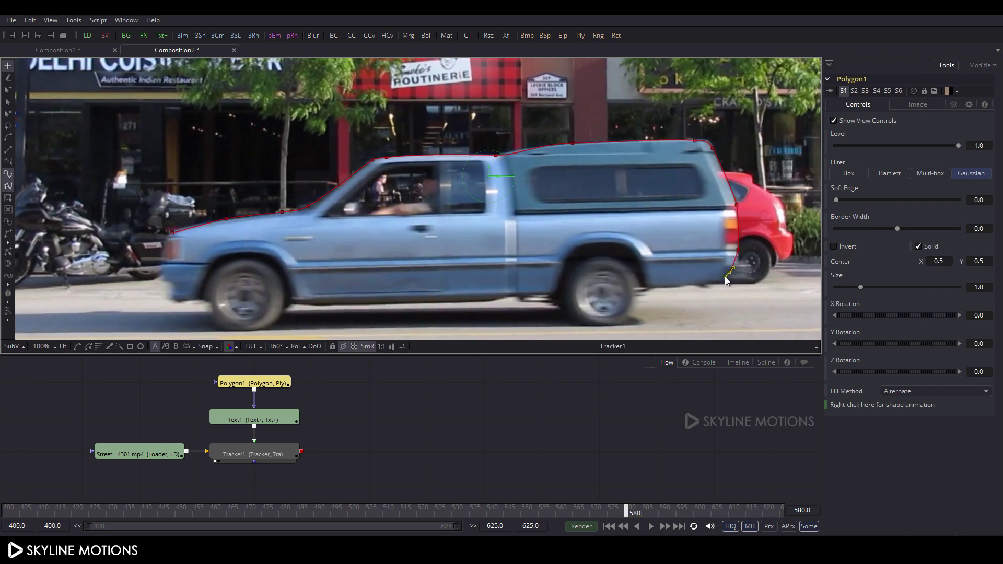
pyautogui.click(667, 286)
pyautogui.click(646, 286)
pyautogui.moveTo(639, 288); pyautogui.dragTo(633, 316)
pyautogui.click(606, 328)
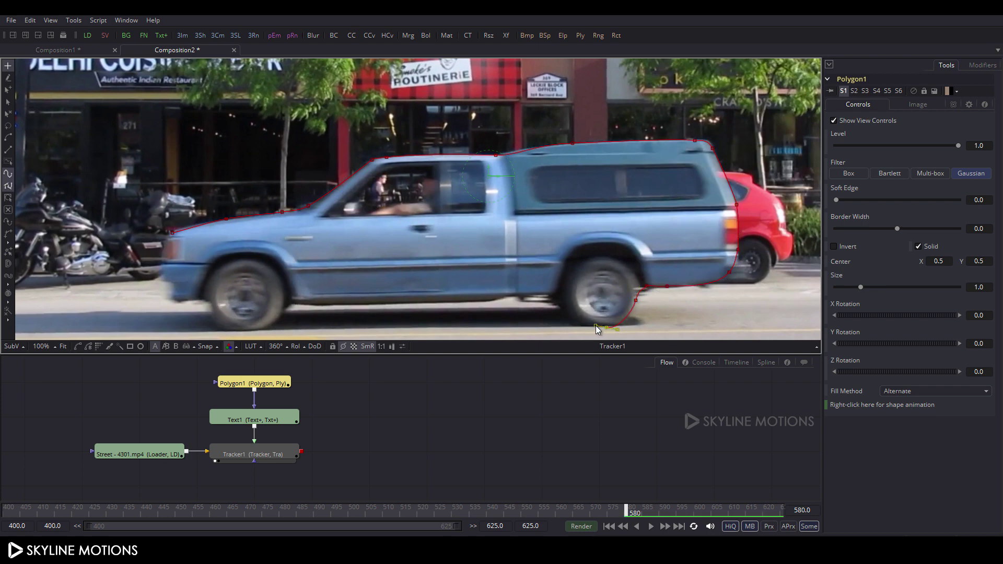
# Step: Continue the mask outline forward along the truck's underside and around its front wheel
pyautogui.moveTo(540, 296); pyautogui.dragTo(533, 295)
pyautogui.click(501, 299)
pyautogui.click(464, 302)
pyautogui.click(339, 306)
pyautogui.click(295, 303)
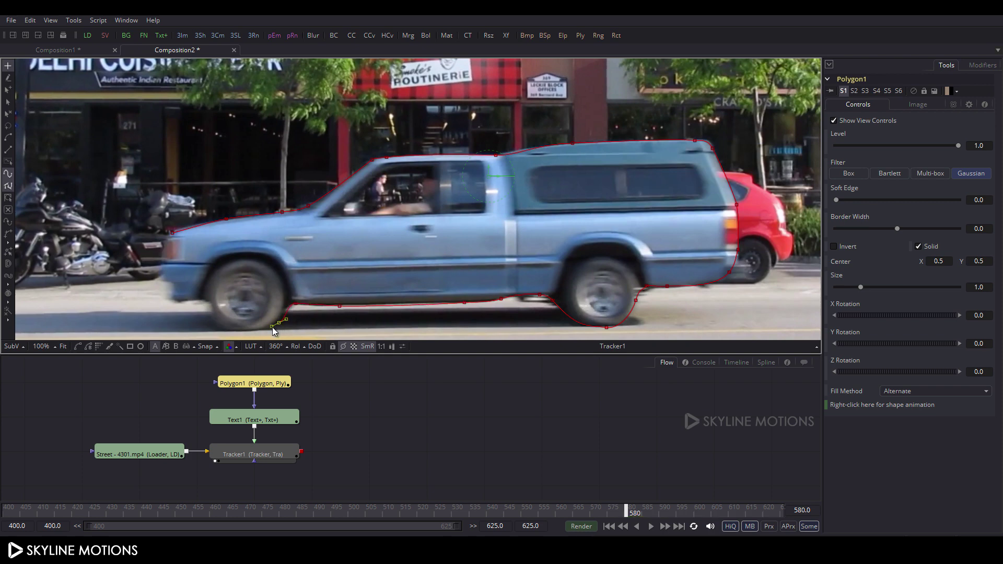
pyautogui.click(237, 331)
pyautogui.click(204, 304)
# Step: Close the mask around the truck's front bumper and invert it so the text sits behind the truck
pyautogui.click(185, 300)
pyautogui.moveTo(169, 297); pyautogui.dragTo(162, 283)
pyautogui.click(162, 246)
pyautogui.click(172, 233)
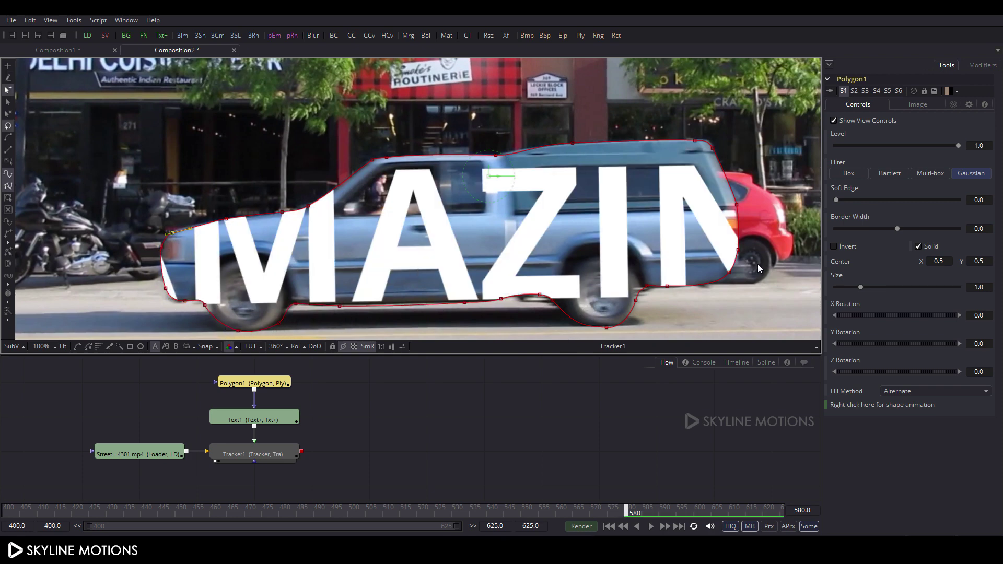
pyautogui.click(853, 251)
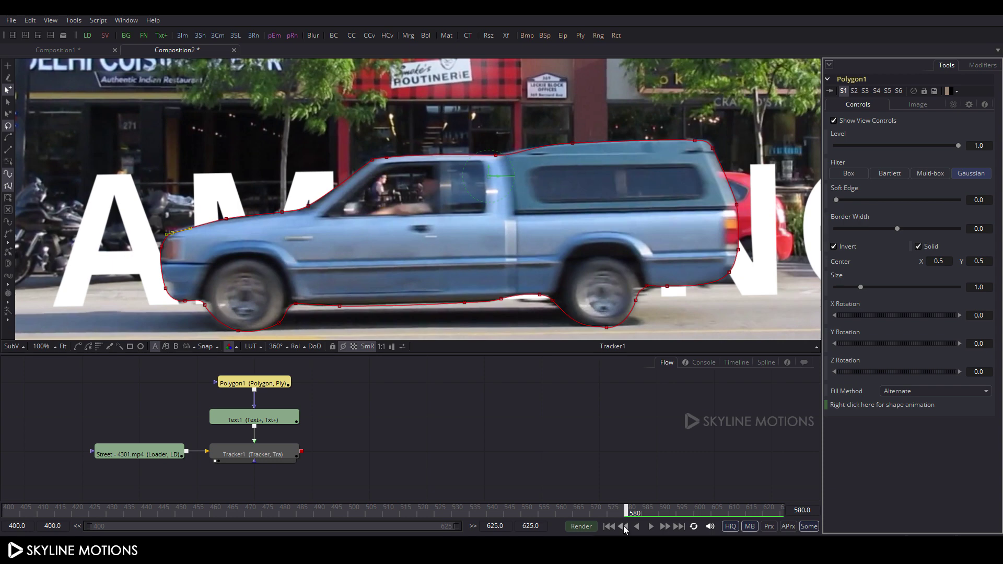
# Step: At frame 590, select all the mask points and move the shape onto the truck
pyautogui.moveTo(630, 514); pyautogui.dragTo(661, 517)
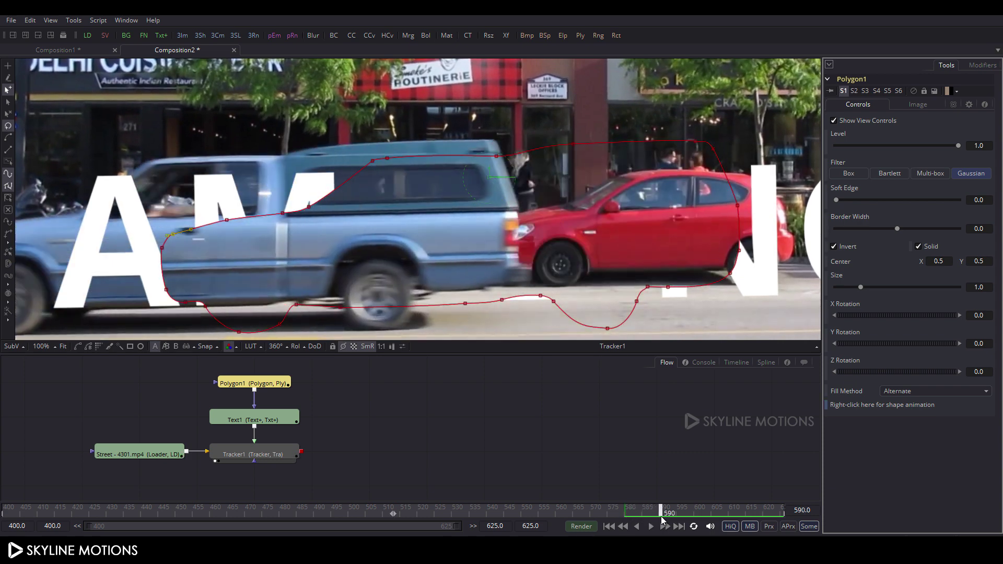
pyautogui.scroll(-2, 412, 202)
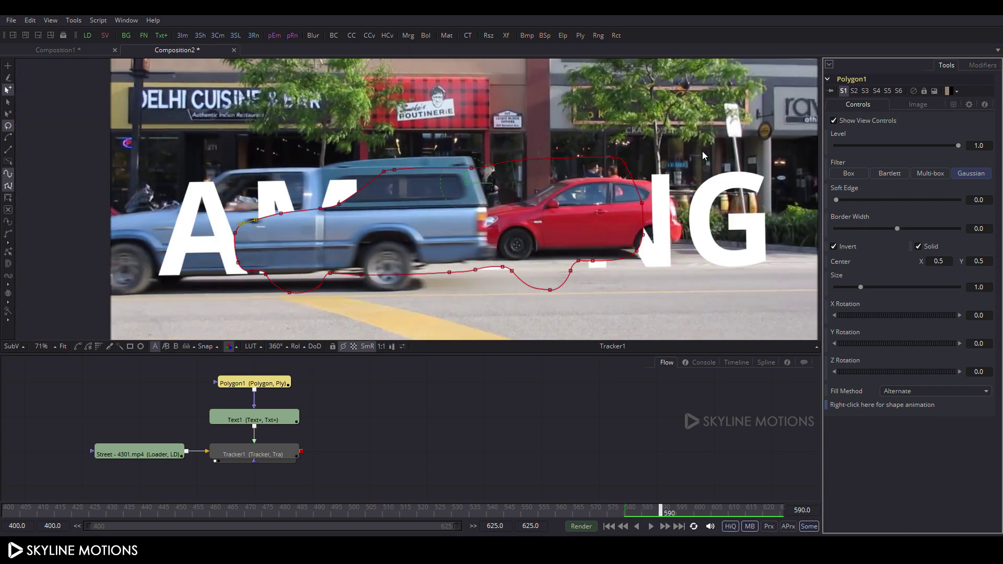
pyautogui.moveTo(686, 140); pyautogui.dragTo(211, 296)
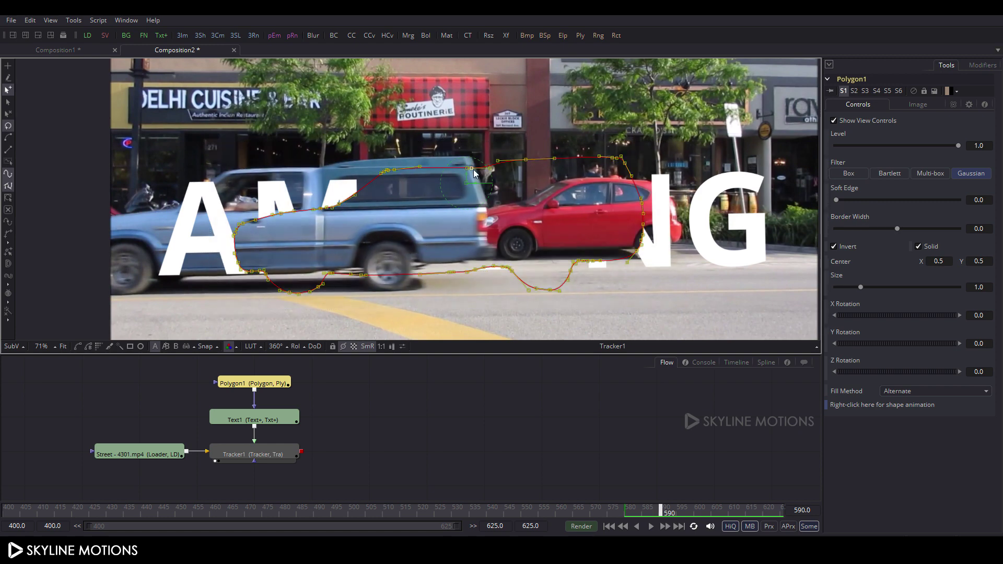
pyautogui.moveTo(465, 166); pyautogui.dragTo(373, 159)
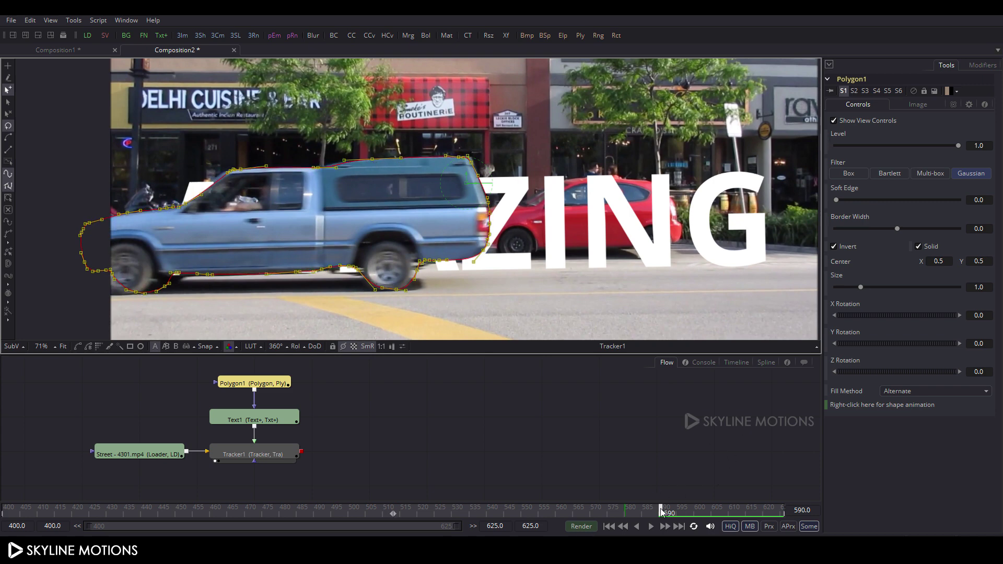
# Step: Reposition the mask over the departing truck at frames 600 and 610, and move it outside the picture at frame 620
pyautogui.moveTo(660, 512); pyautogui.dragTo(695, 521)
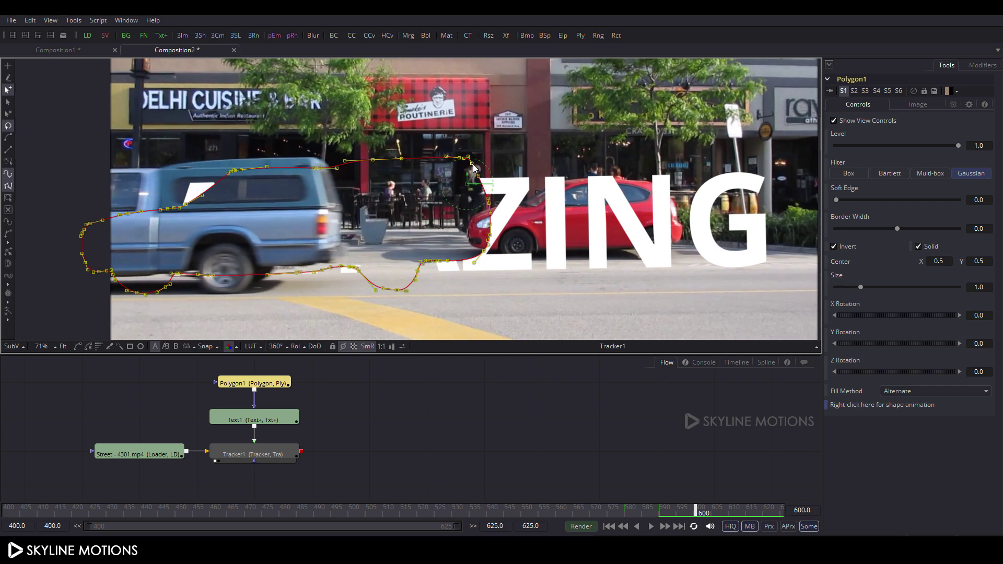
pyautogui.moveTo(474, 167); pyautogui.dragTo(325, 167)
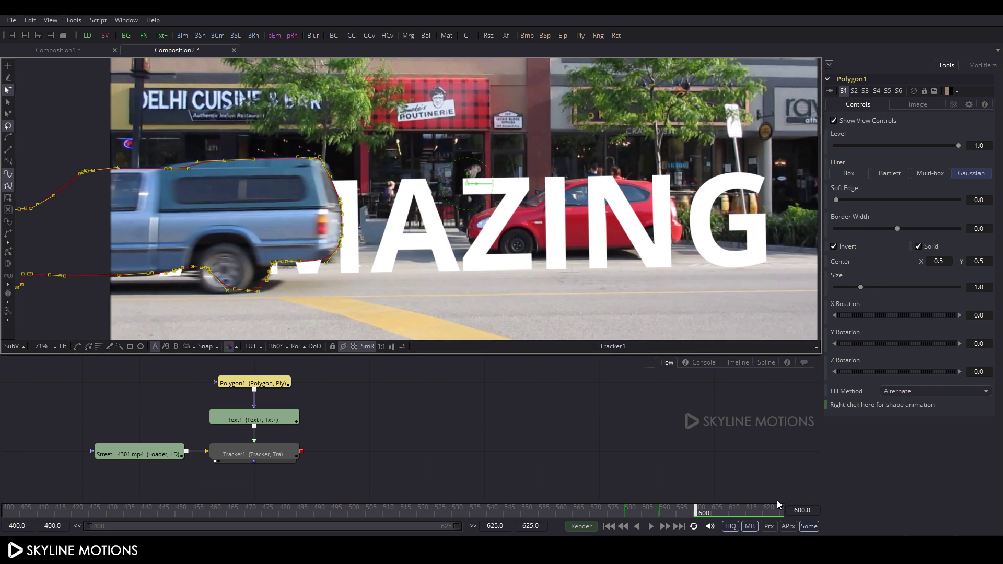
pyautogui.click(731, 513)
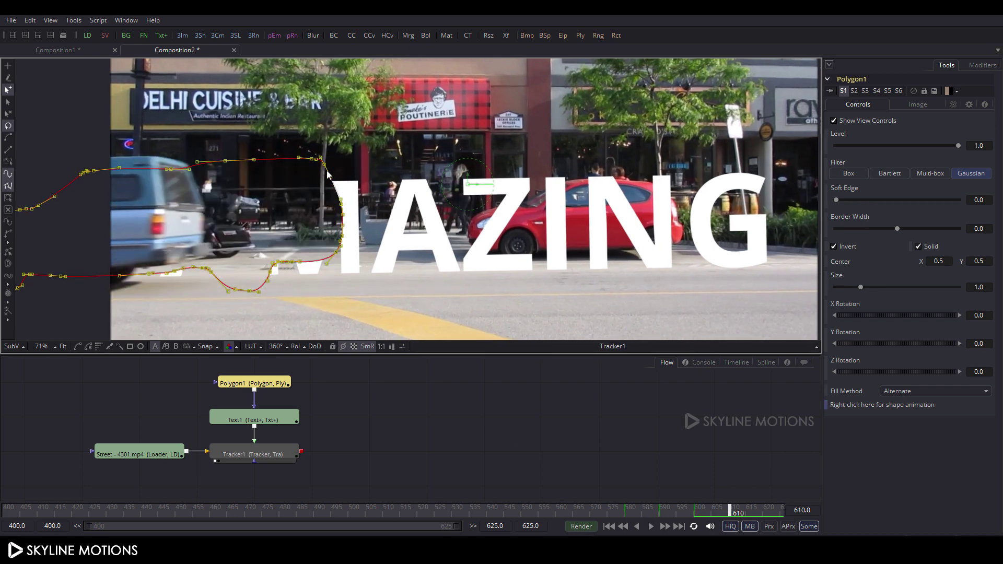
pyautogui.moveTo(327, 173); pyautogui.dragTo(188, 173)
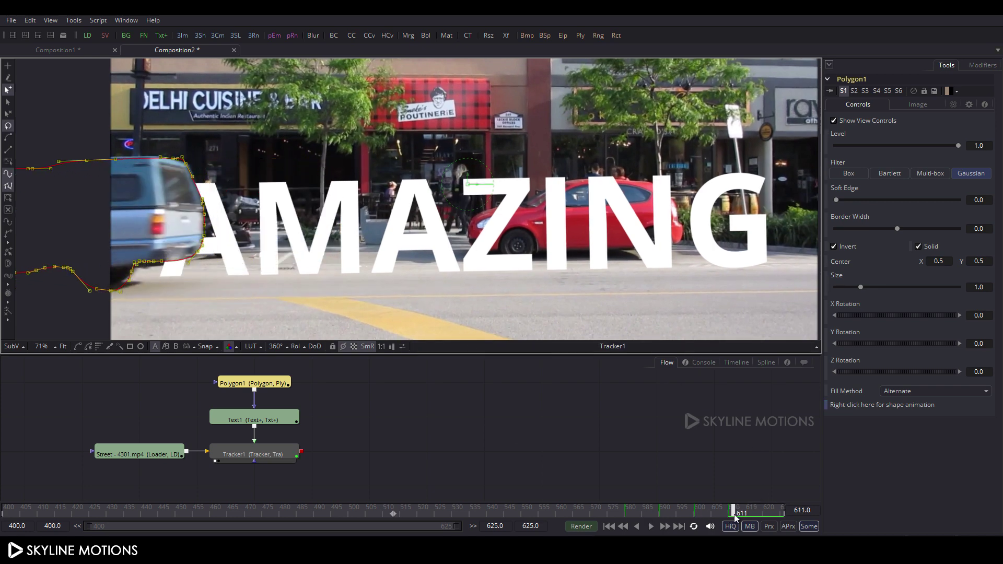
pyautogui.moveTo(735, 514); pyautogui.dragTo(765, 513)
pyautogui.moveTo(188, 167); pyautogui.dragTo(77, 179)
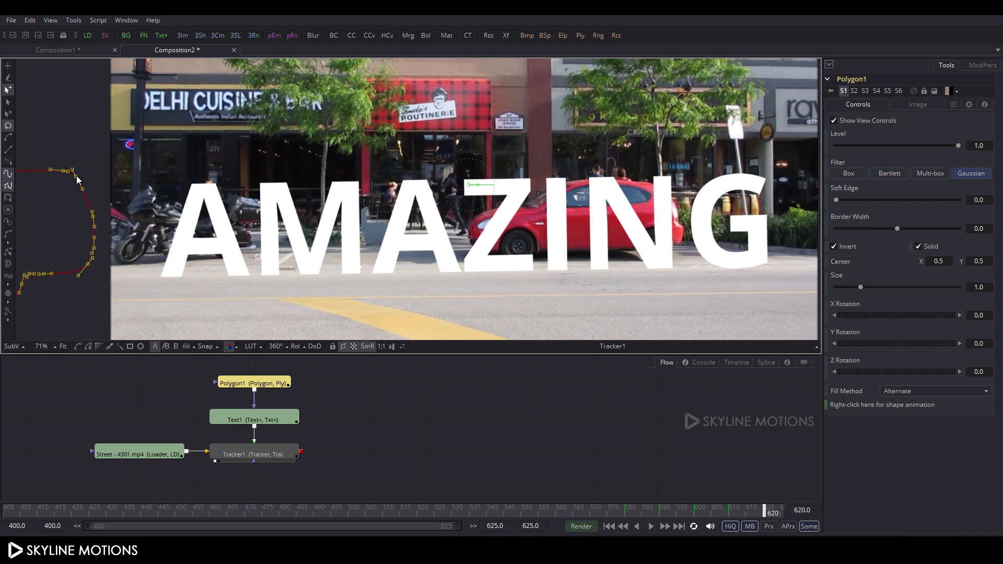
# Step: At frame 570, move the mask onto the truck and shift its front-end points to fit the hood and front wheel
pyautogui.click(626, 515)
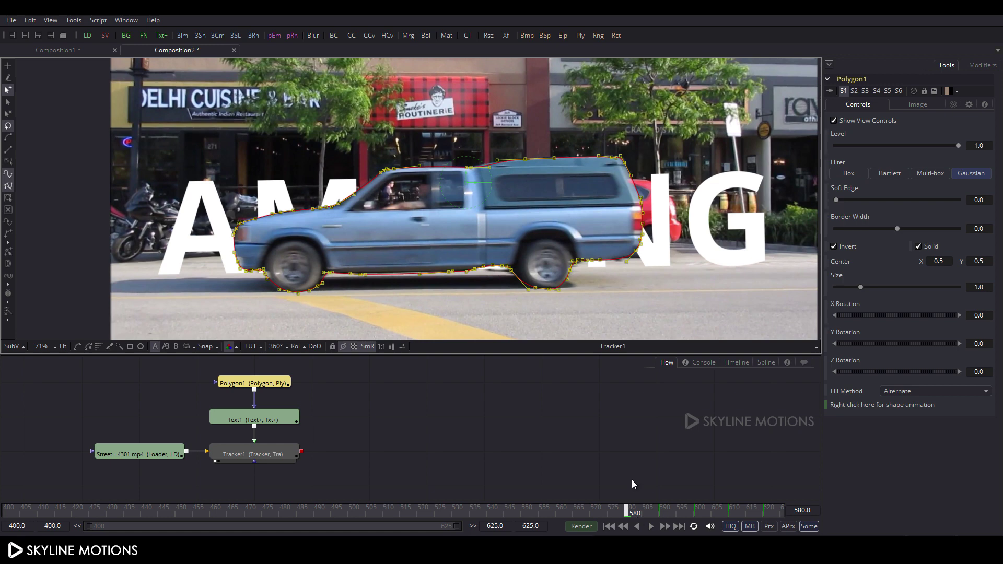
pyautogui.moveTo(626, 516); pyautogui.dragTo(595, 516)
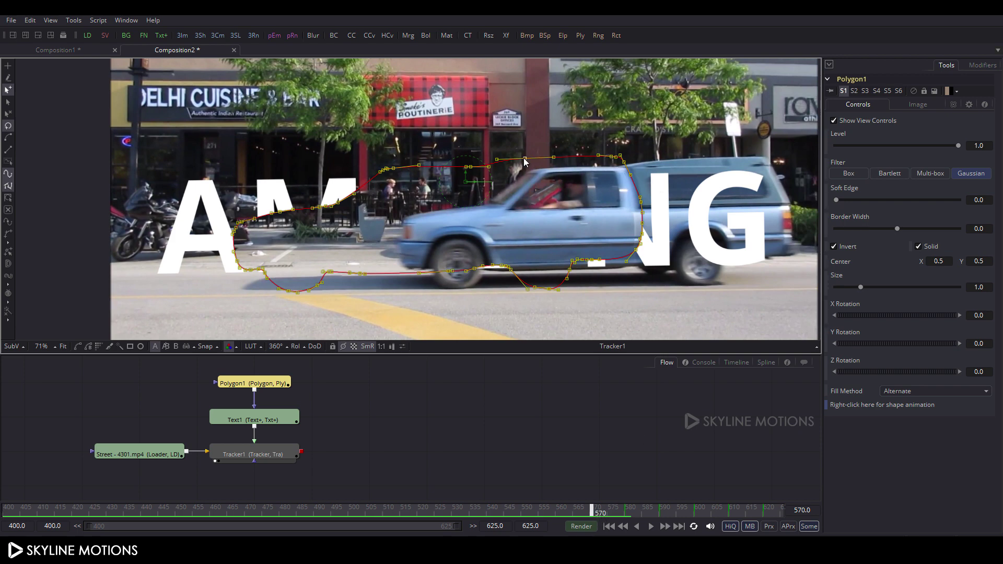
pyautogui.moveTo(525, 162); pyautogui.dragTo(674, 159)
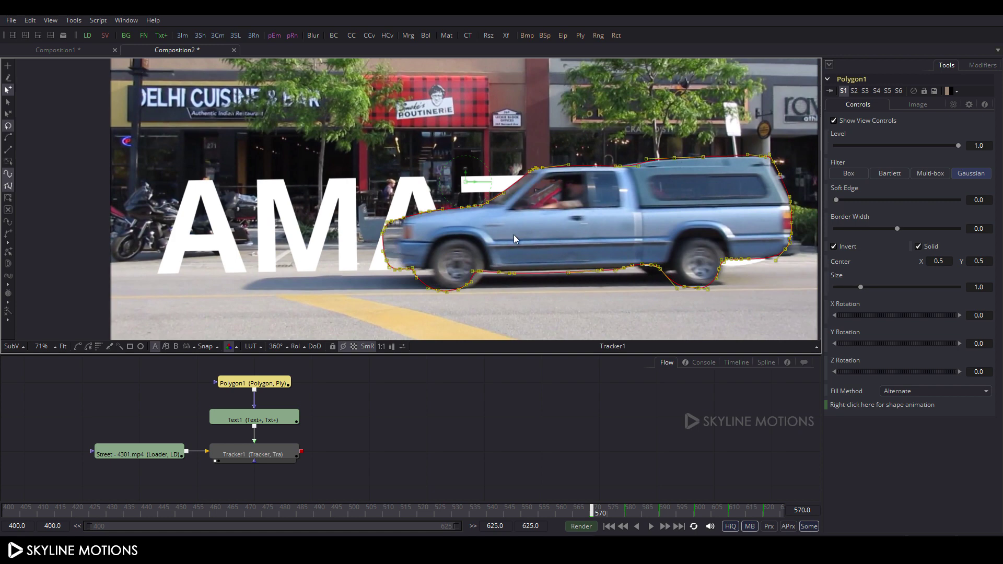
pyautogui.moveTo(305, 187); pyautogui.dragTo(477, 314)
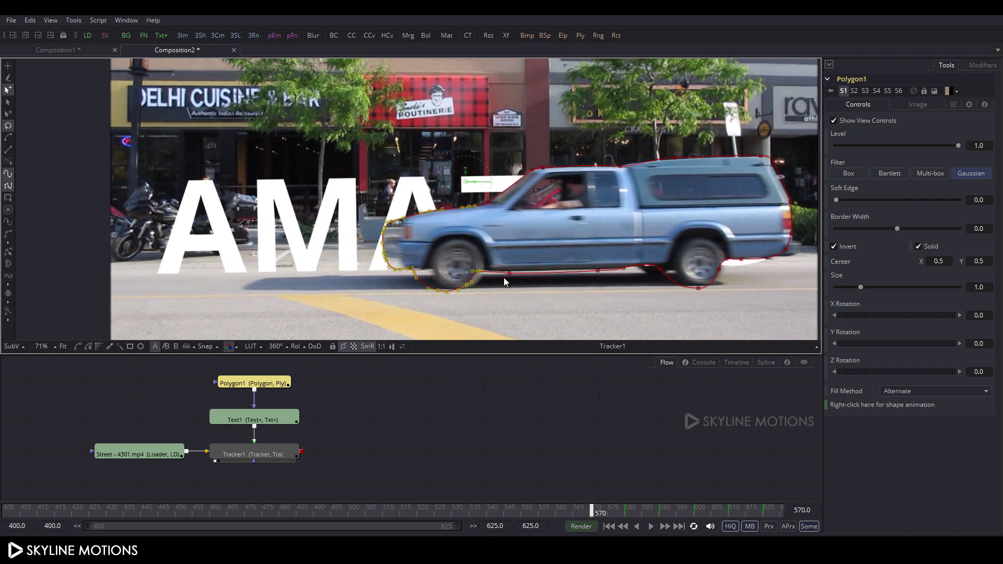
pyautogui.moveTo(478, 271); pyautogui.dragTo(494, 272)
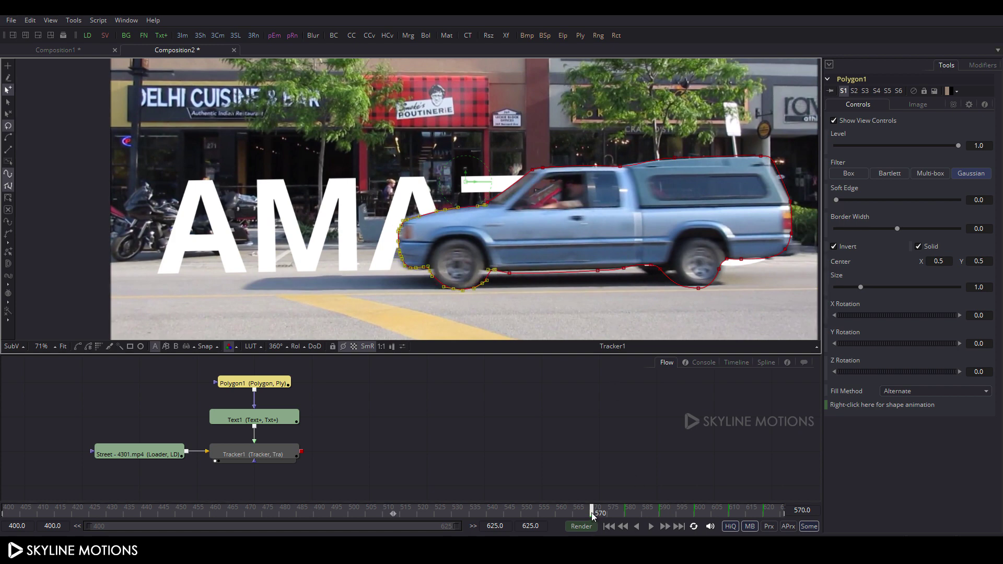
# Step: At frame 560, select the whole mask and align it with the truck's front end
pyautogui.moveTo(592, 513); pyautogui.dragTo(558, 513)
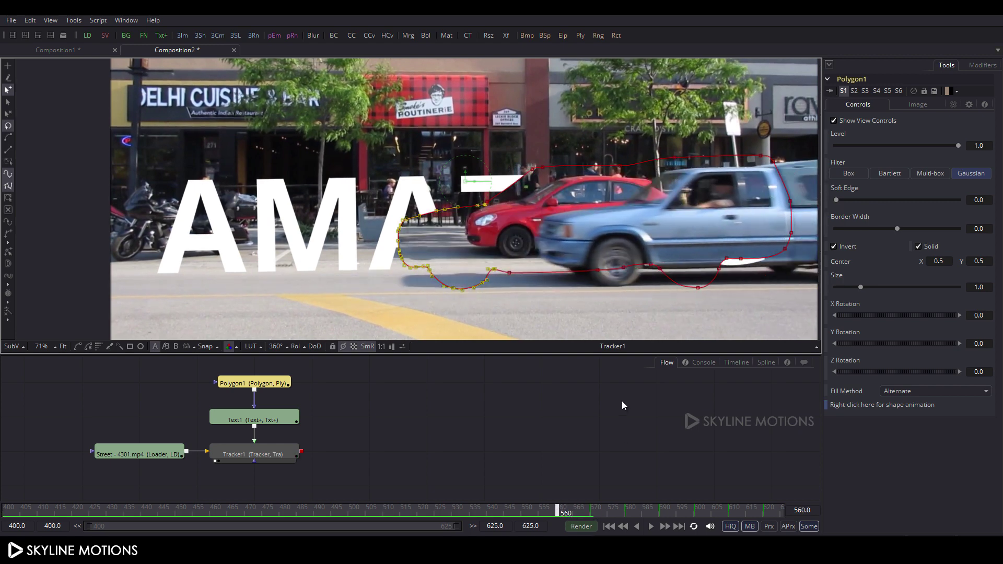
pyautogui.moveTo(289, 137); pyautogui.dragTo(795, 290)
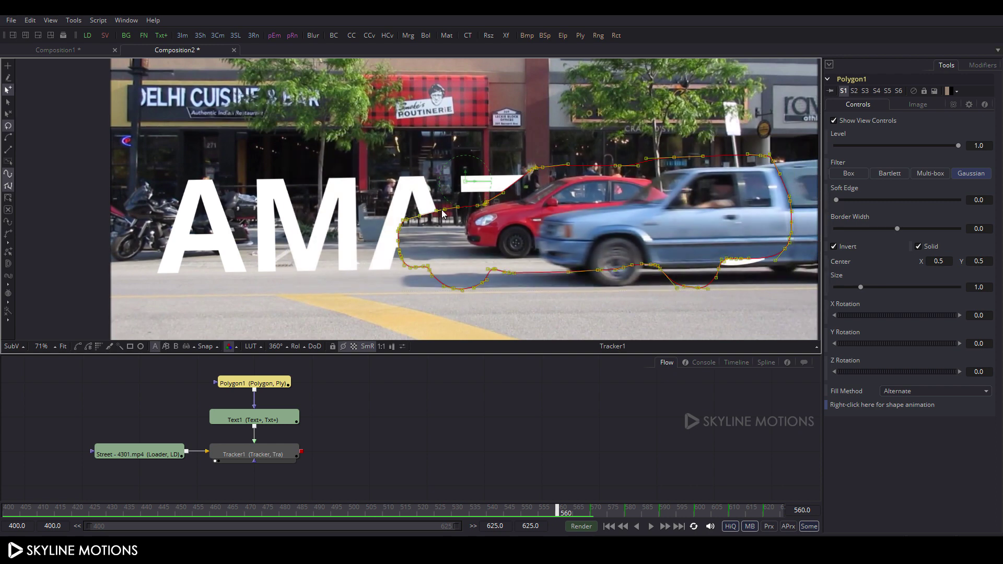
pyautogui.moveTo(437, 221); pyautogui.dragTo(585, 212)
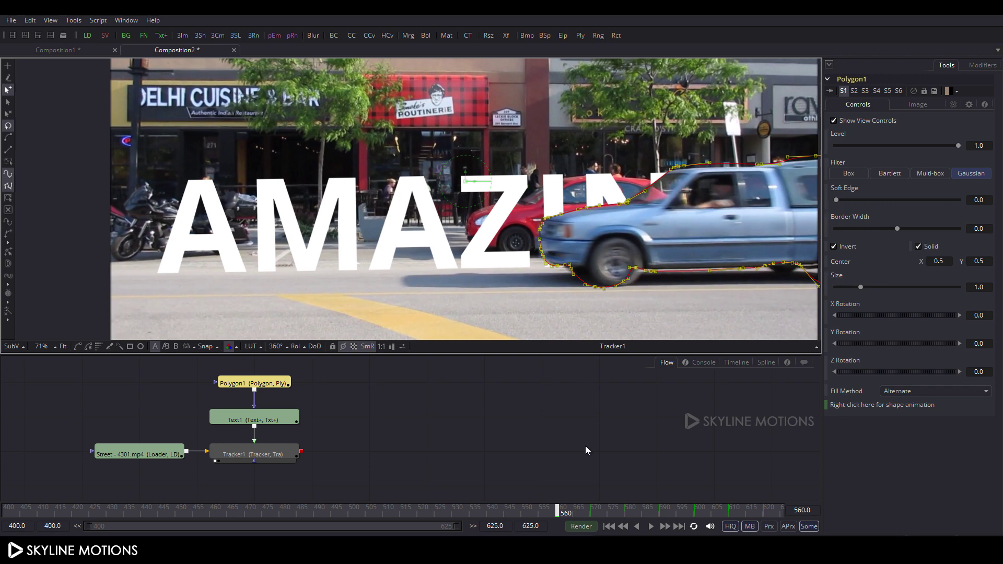
# Step: At frame 550, move the mask onto the truck and refit the points around its front wheel
pyautogui.moveTo(553, 511); pyautogui.dragTo(523, 515)
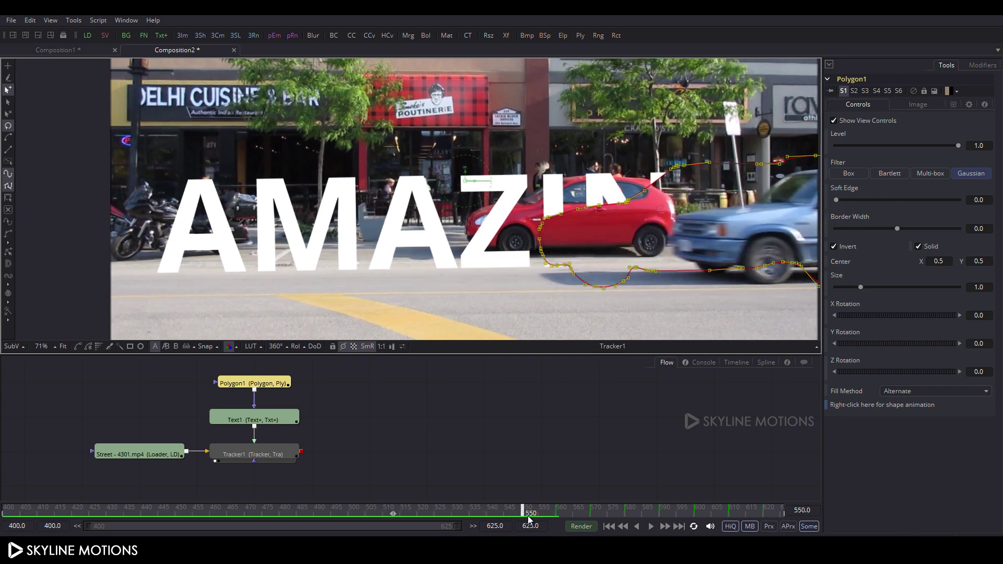
pyautogui.moveTo(586, 211); pyautogui.dragTo(717, 205)
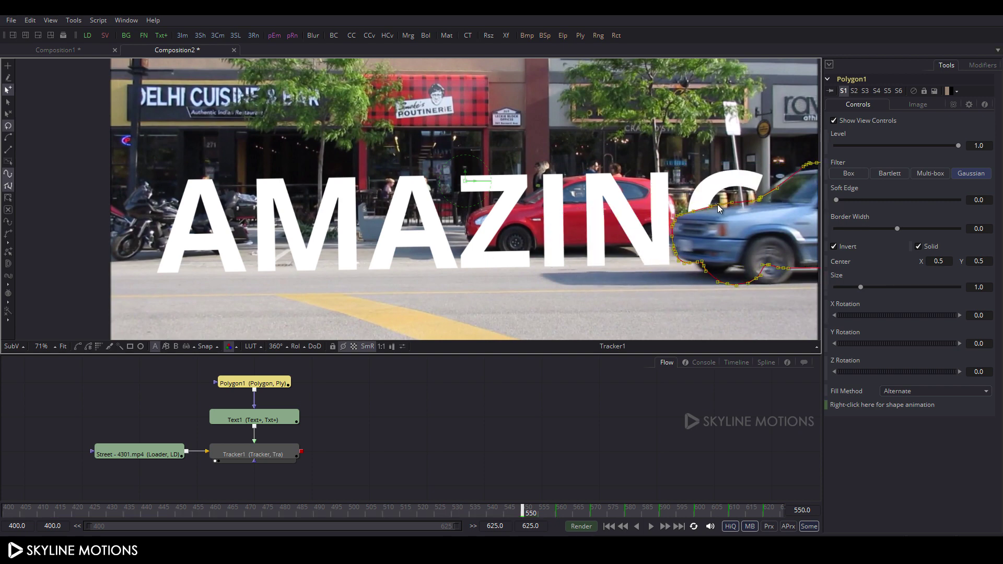
pyautogui.moveTo(663, 282); pyautogui.dragTo(763, 297)
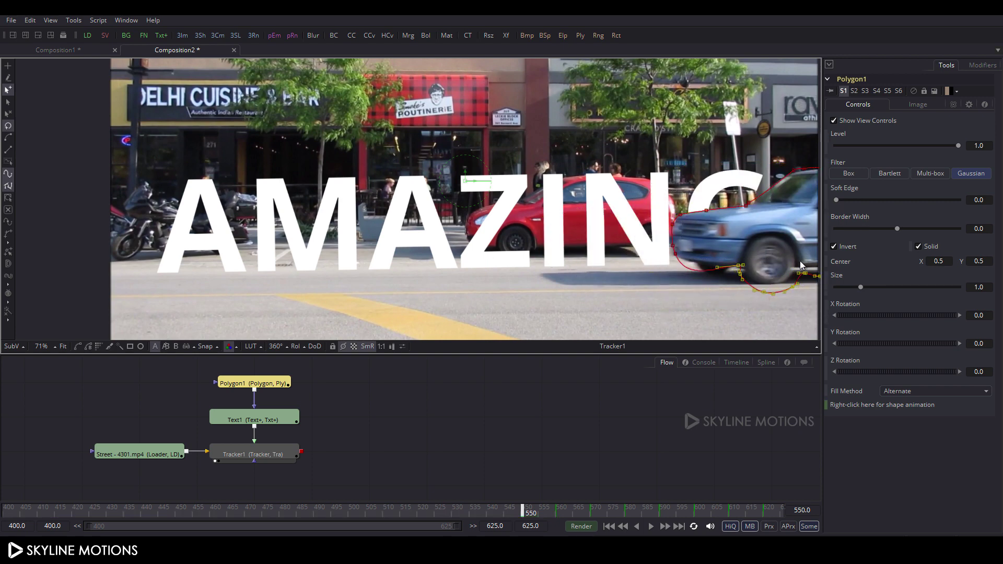
# Step: At frame 540, move the mask to the picture's edge where the truck enters, clear of the letter G
pyautogui.moveTo(522, 510); pyautogui.dragTo(489, 511)
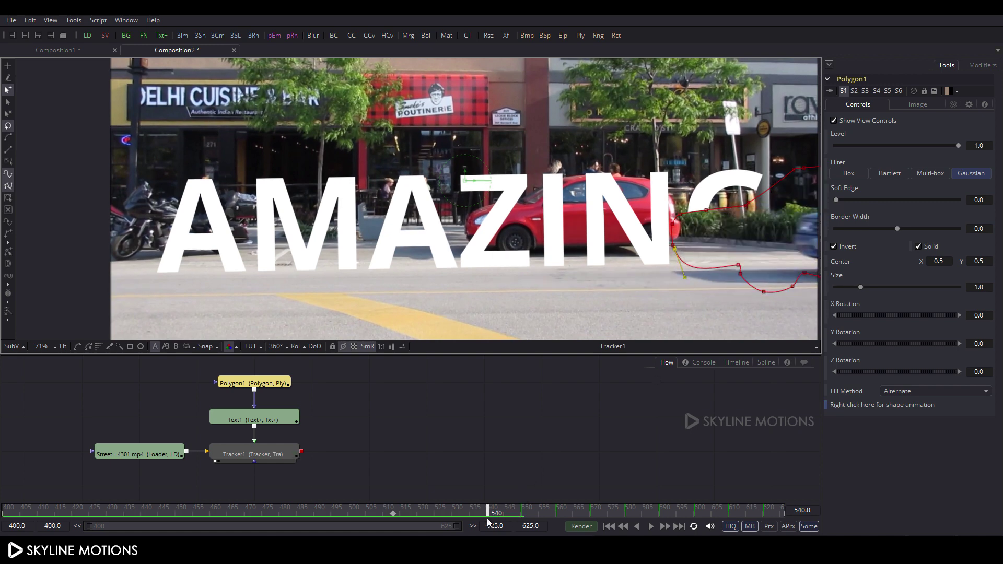
pyautogui.scroll(-2, 587, 209)
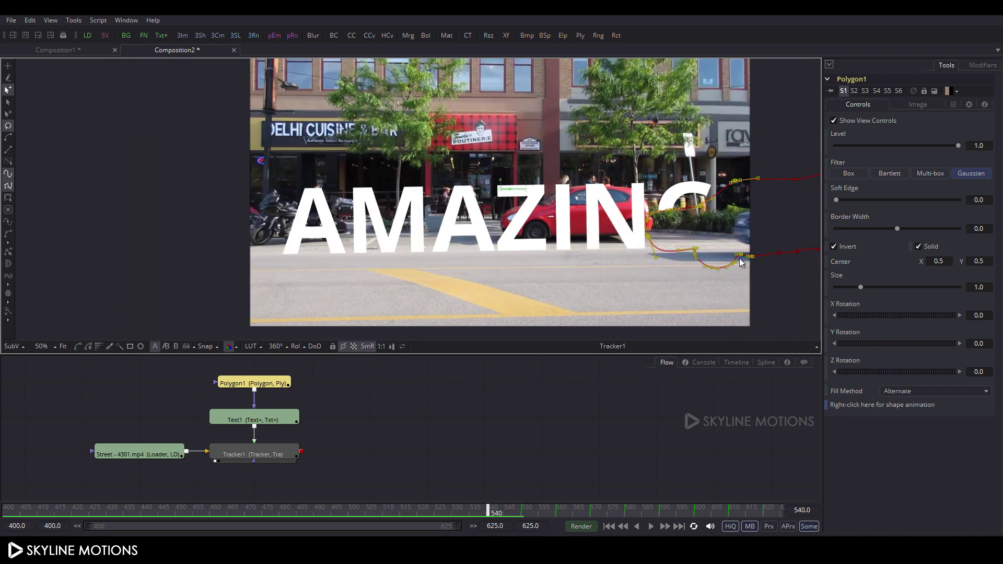
pyautogui.moveTo(738, 259); pyautogui.dragTo(829, 252)
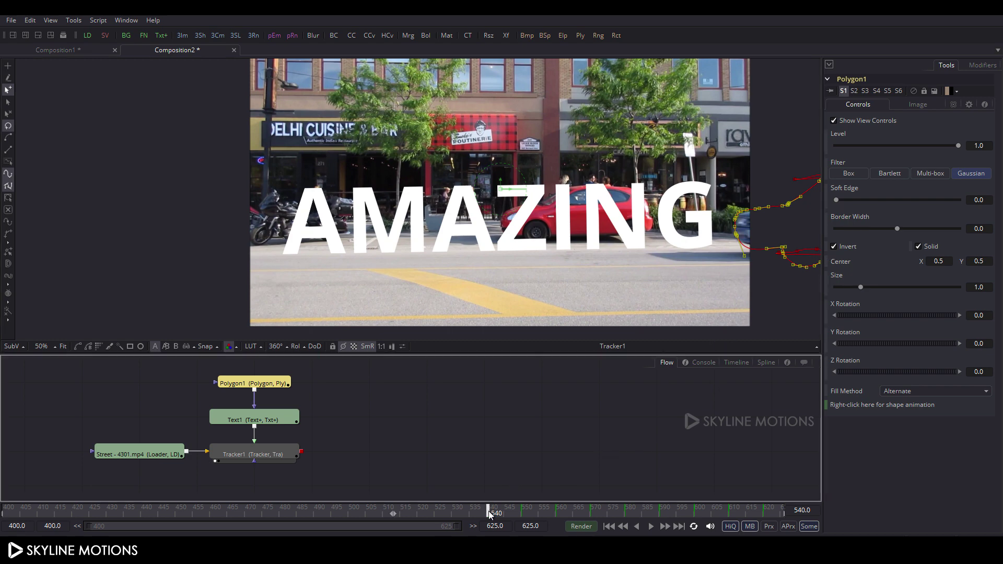
# Step: Play back the composite from frame 400 with the mask deselected to check the truck passing in front of the text
pyautogui.moveTo(488, 511); pyautogui.dragTo(424, 510)
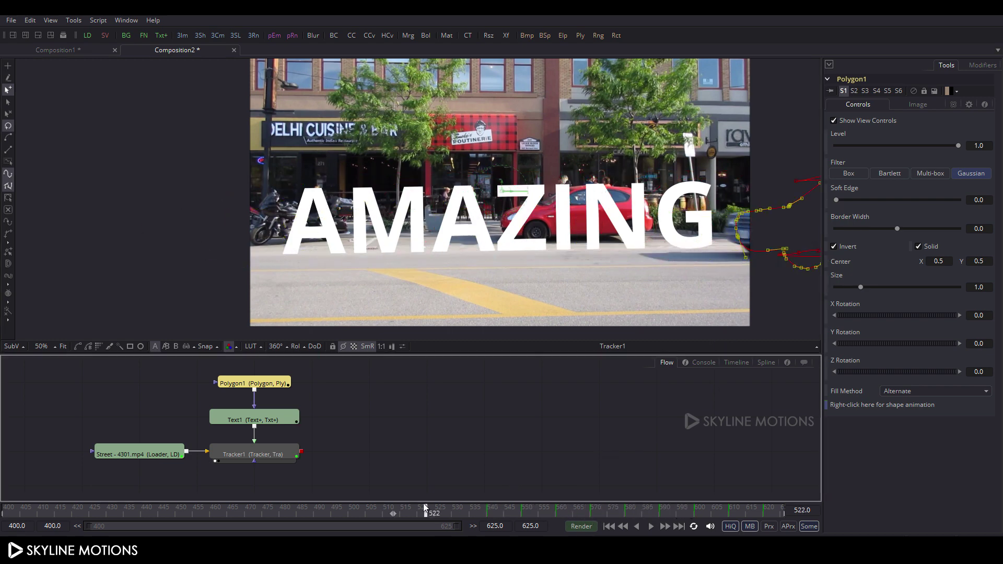
pyautogui.click(609, 526)
pyautogui.click(651, 527)
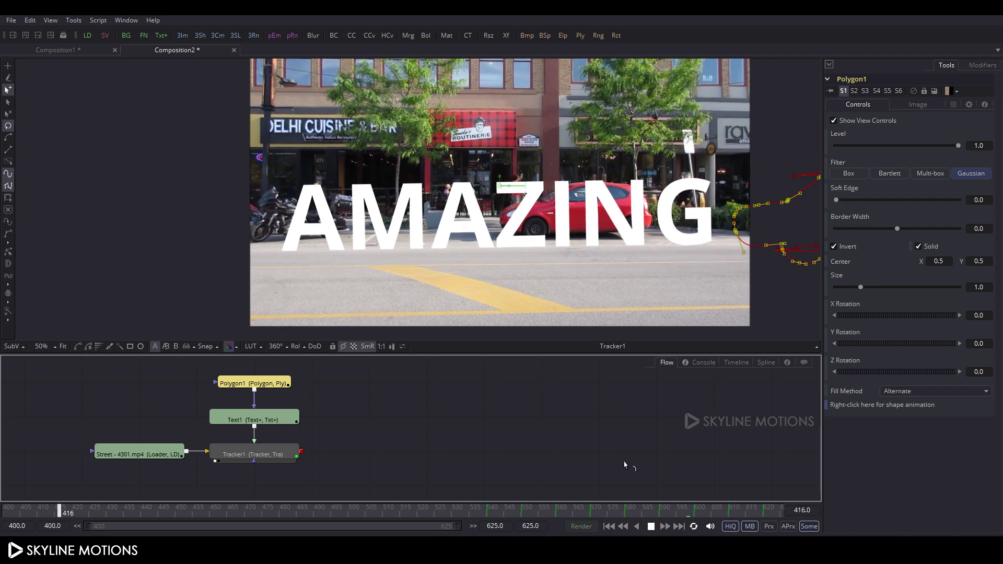
pyautogui.click(625, 465)
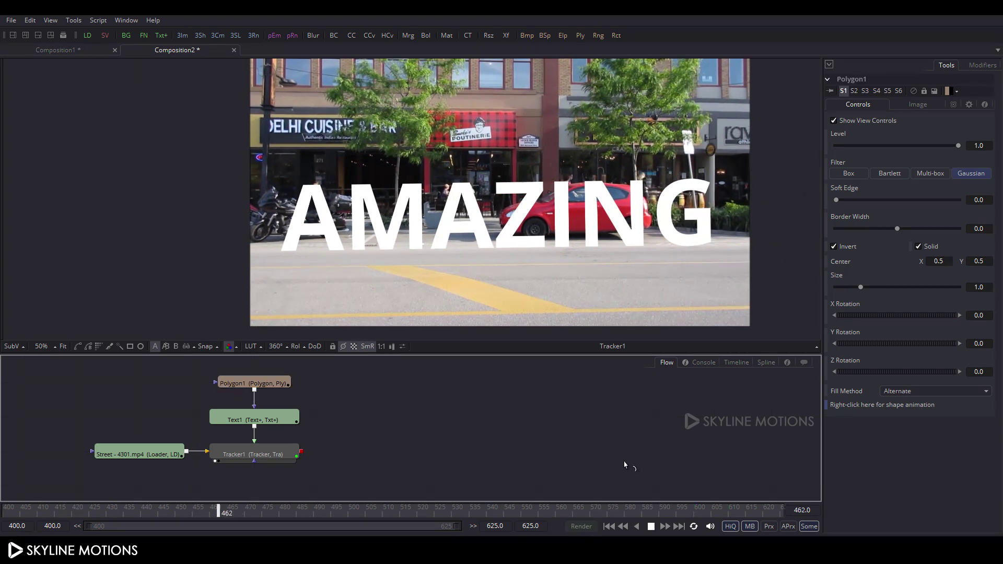